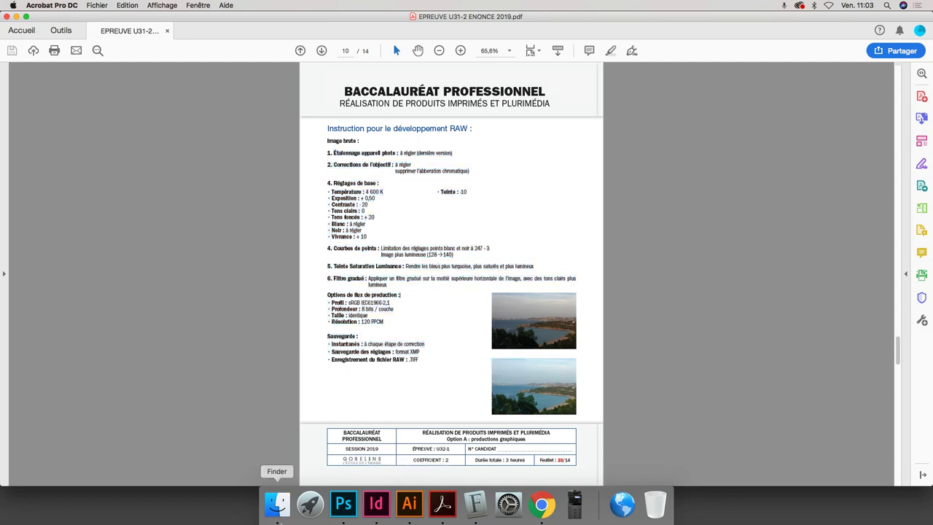
Switch to Finder and open the raw photo IMG_1052.CR2 from the IMAGES folder in Camera Raw.
{"action": "left_click", "coordinate": [277, 504]}
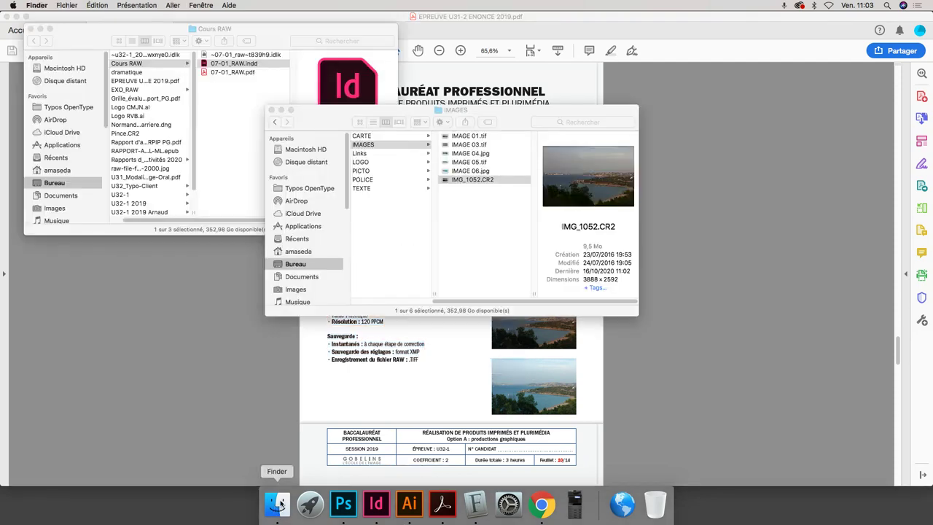
{"action": "left_click", "coordinate": [492, 182]}
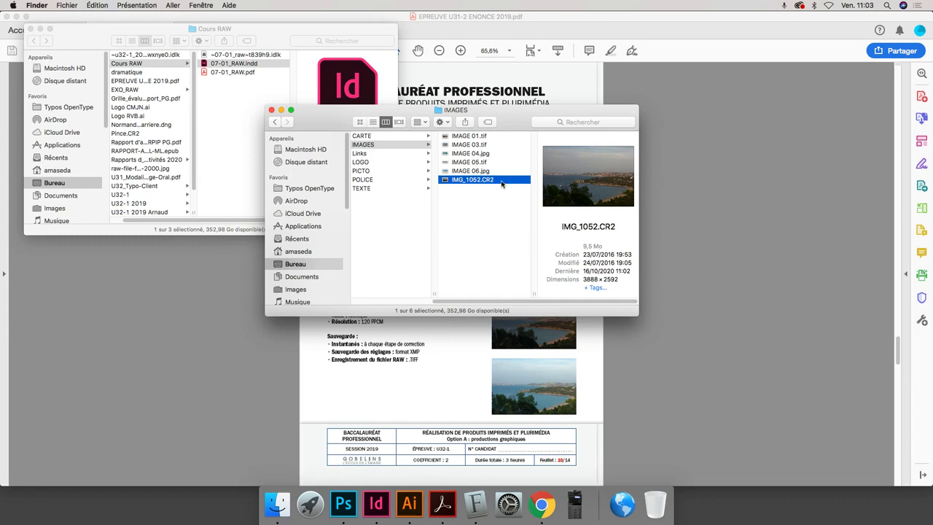
{"action": "double_click", "coordinate": [501, 182]}
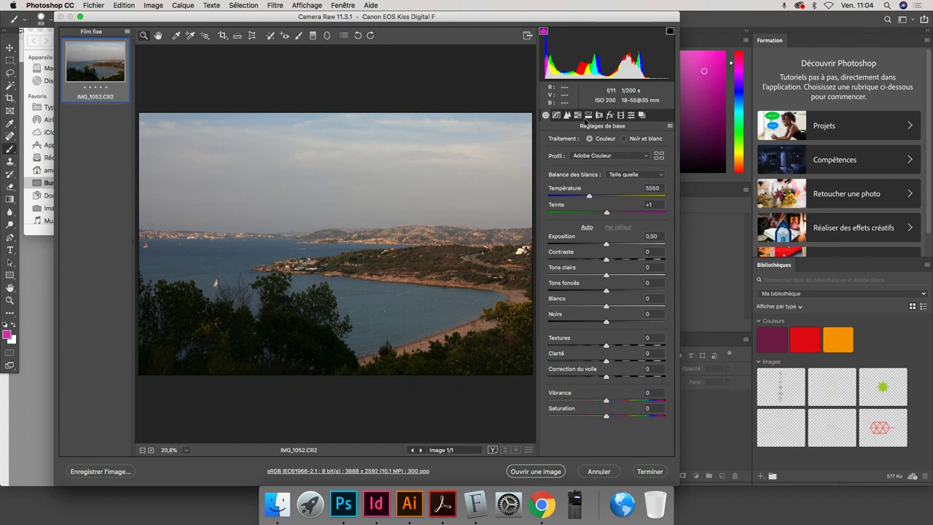
Consult the RAW development instructions in the PDF and select Version 5 (version actuelle) as the calibration process in Camera Raw.
{"action": "left_click", "coordinate": [642, 116]}
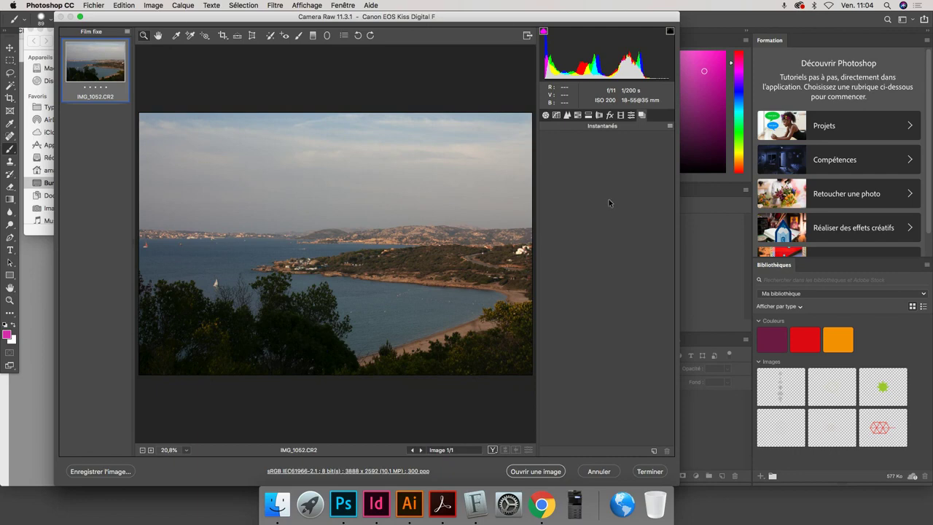
{"action": "left_click", "coordinate": [443, 504]}
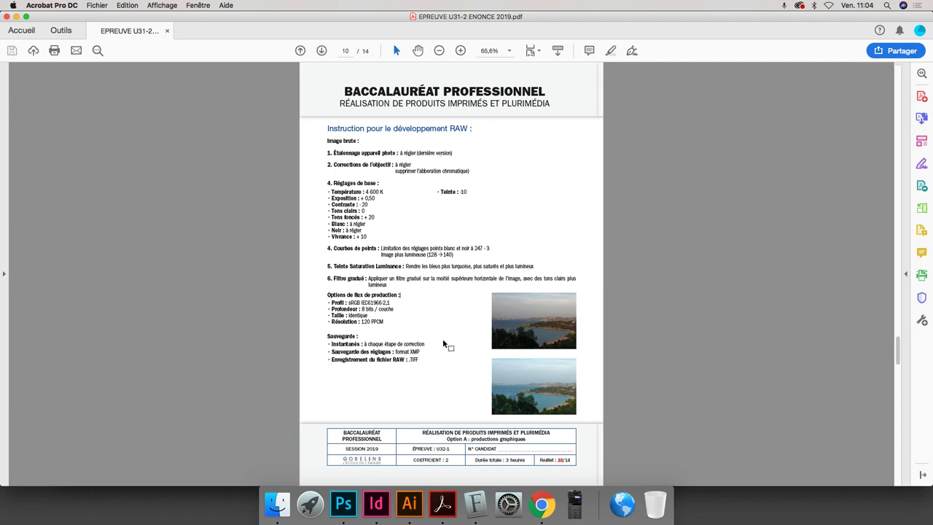
{"action": "left_click", "coordinate": [343, 504]}
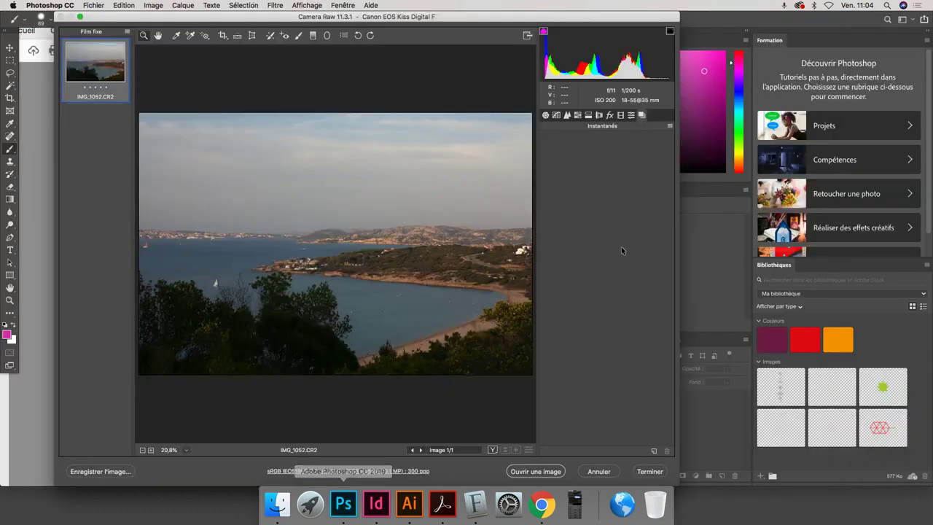
{"action": "left_click", "coordinate": [620, 115]}
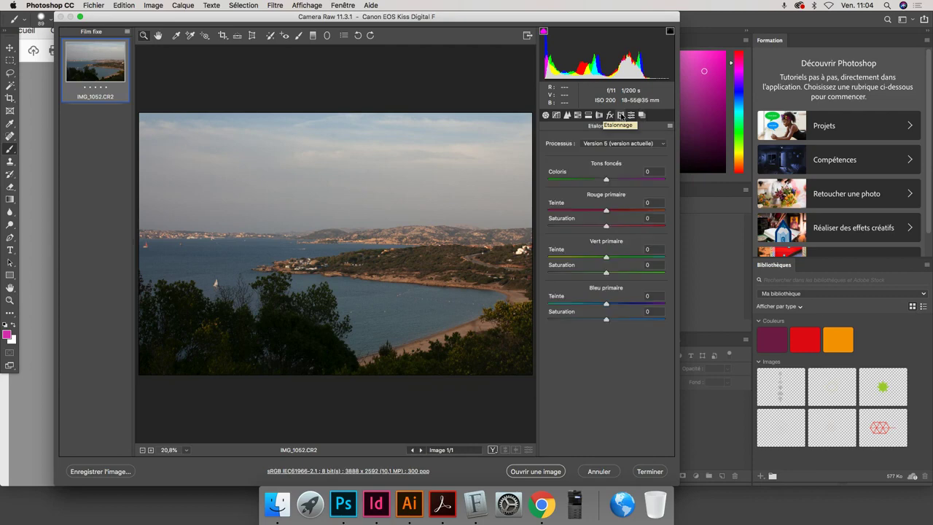
{"action": "left_click", "coordinate": [627, 143]}
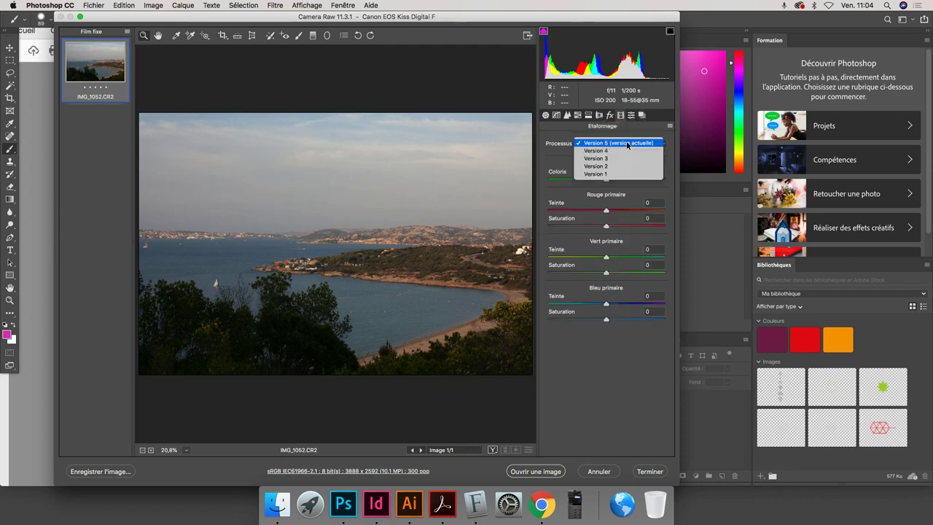
{"action": "left_click", "coordinate": [626, 144]}
Save a new snapshot of the current settings named etalonnage.
{"action": "left_click", "coordinate": [641, 115]}
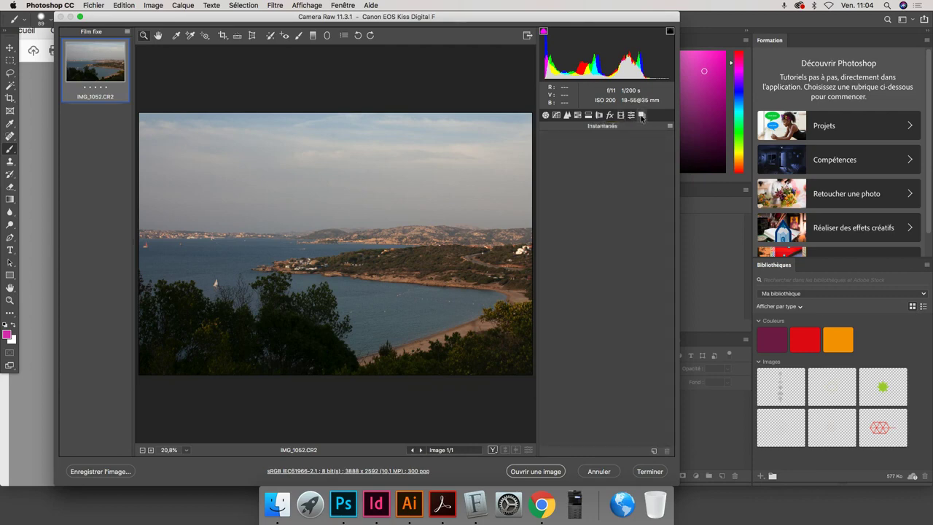
{"action": "left_click", "coordinate": [670, 126]}
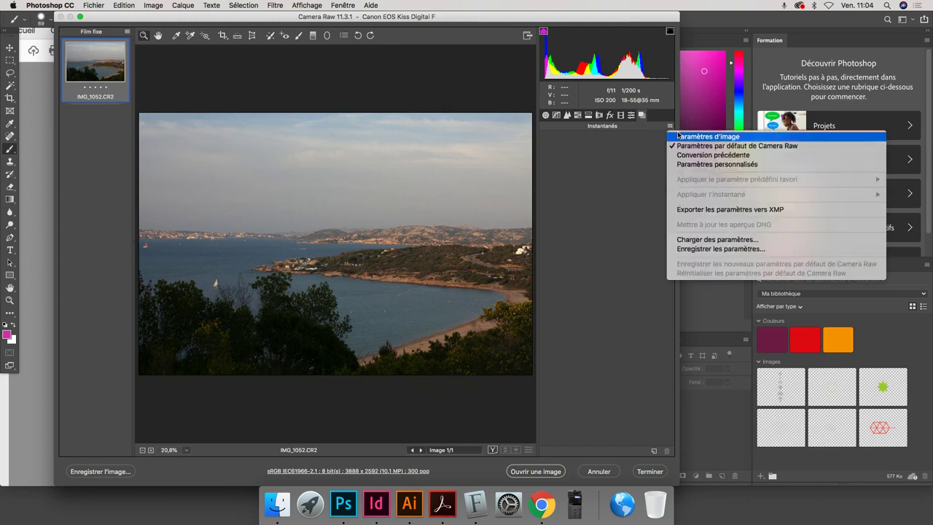
{"action": "left_click", "coordinate": [603, 188]}
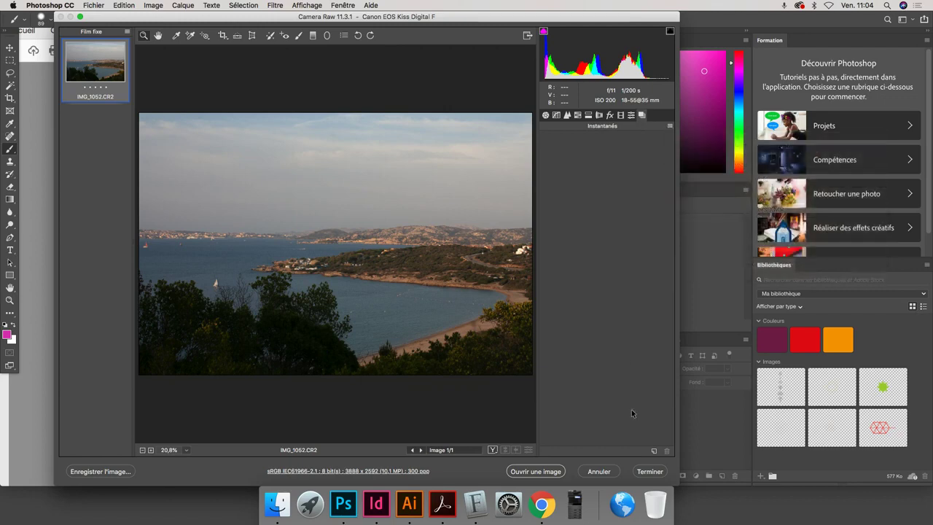
{"action": "left_click", "coordinate": [655, 451]}
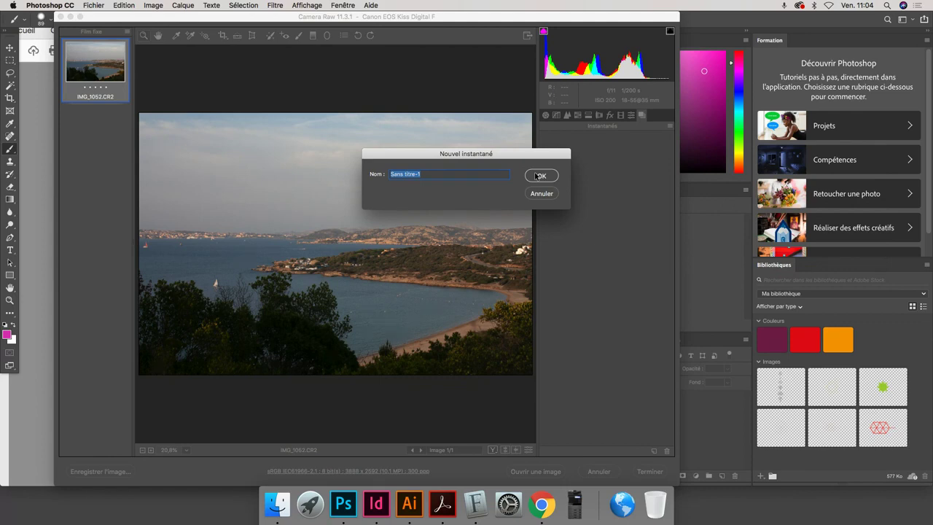
{"action": "type", "text": "étalonnag"}
{"action": "left_click", "coordinate": [536, 175]}
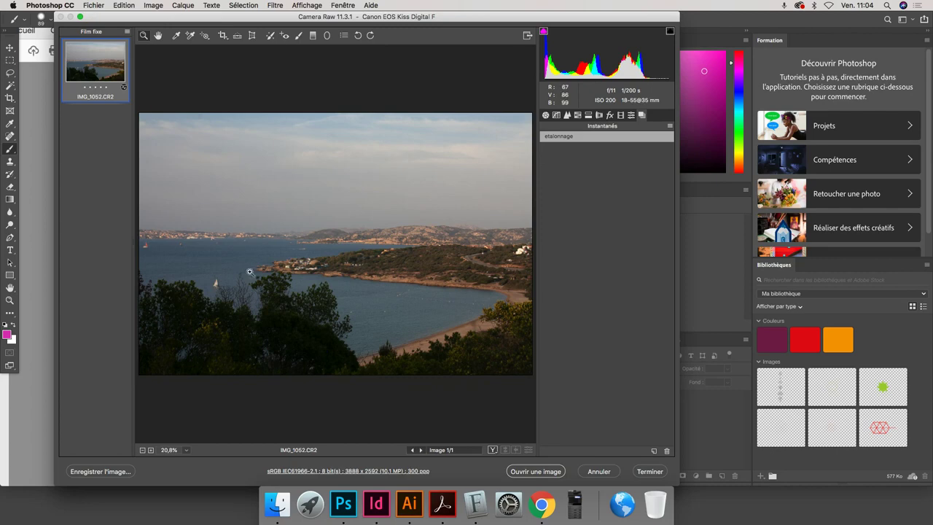
Check the lens instructions in the PDF and enable chromatic aberration removal and the lens correction profile in Camera Raw.
{"action": "key", "text": "super+Tab"}
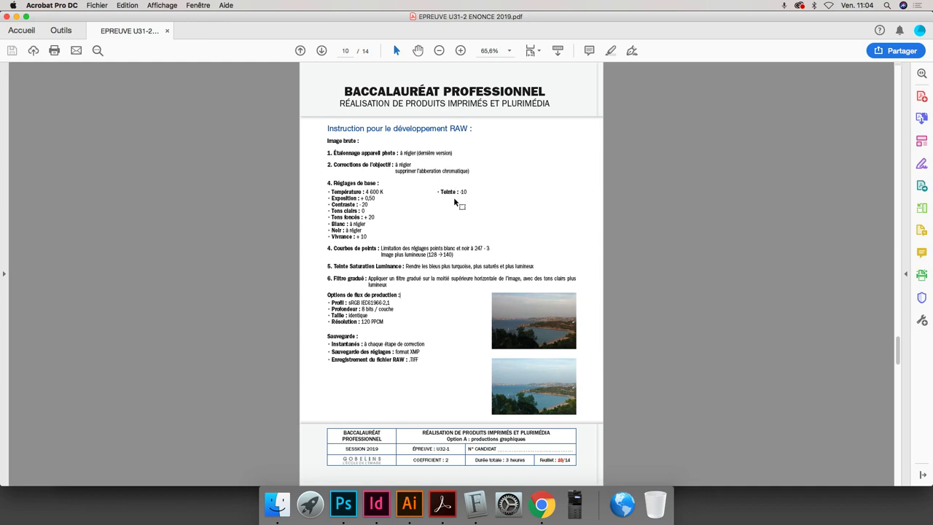
{"action": "key", "text": "super+Tab"}
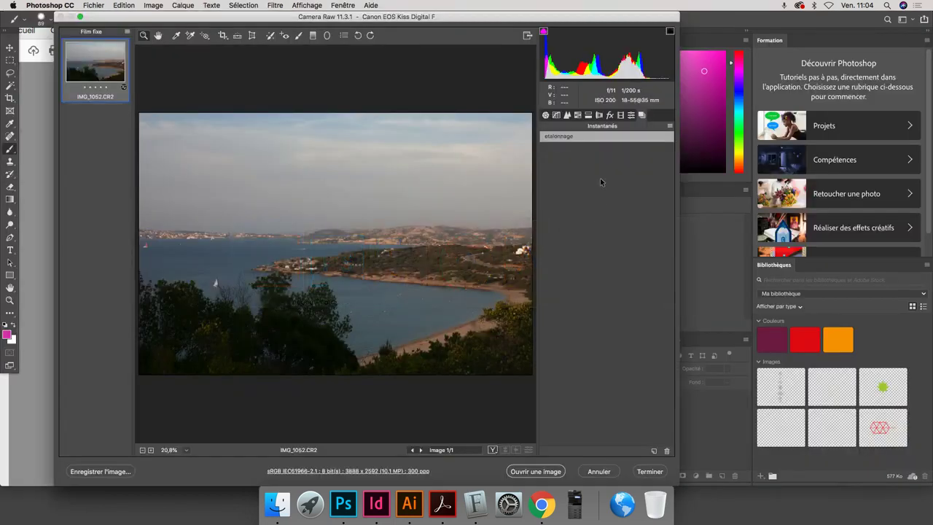
{"action": "left_click", "coordinate": [598, 115]}
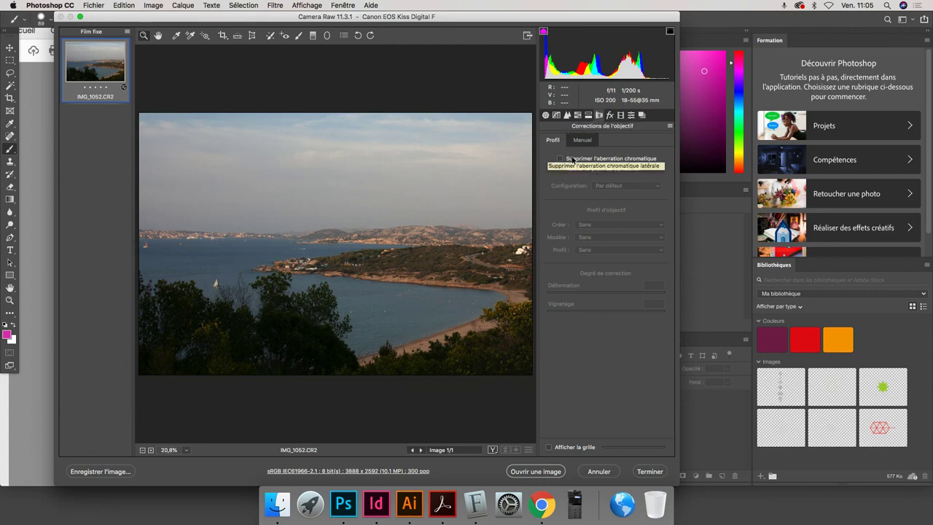
{"action": "left_click", "coordinate": [574, 160]}
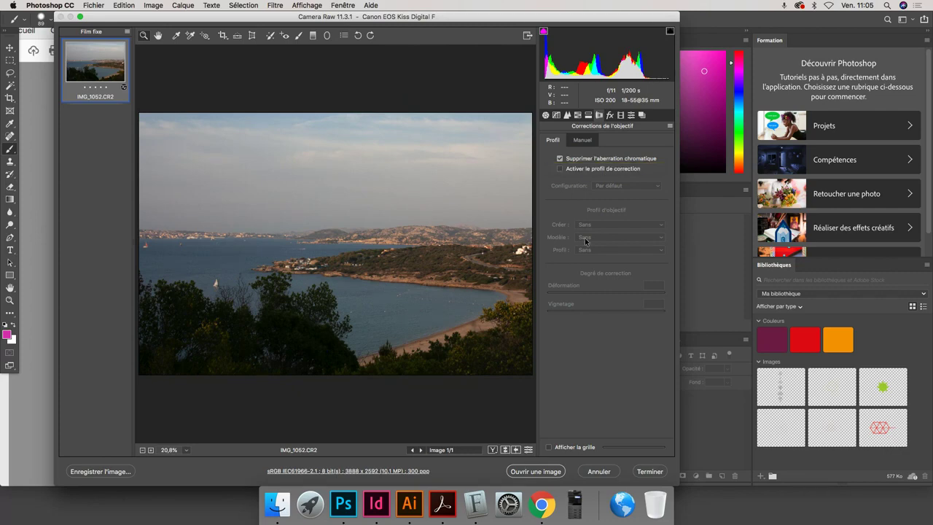
{"action": "left_click", "coordinate": [576, 169]}
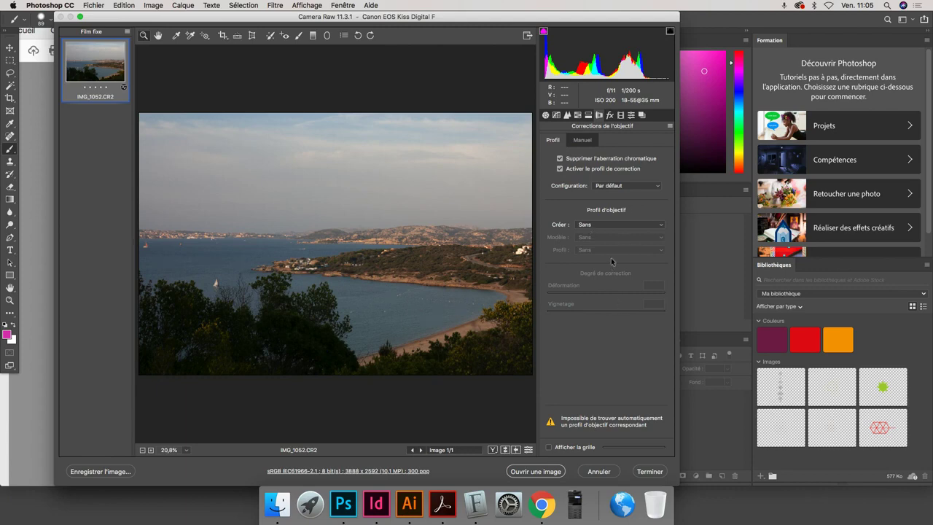
Choose Minolta as the lens profile make and keep the Personnalisée configuration.
{"action": "left_click", "coordinate": [596, 226]}
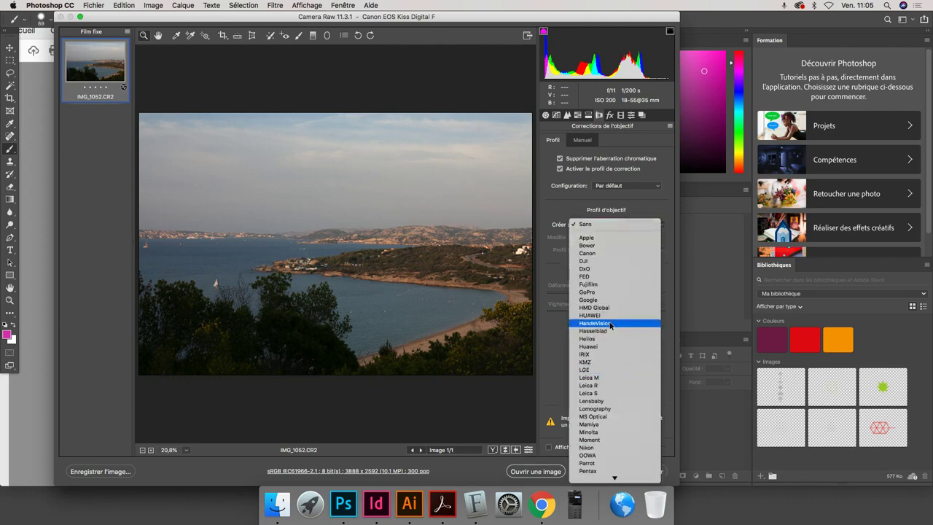
{"action": "scroll", "coordinate": [605, 386], "scroll_direction": "down", "scroll_amount": 5}
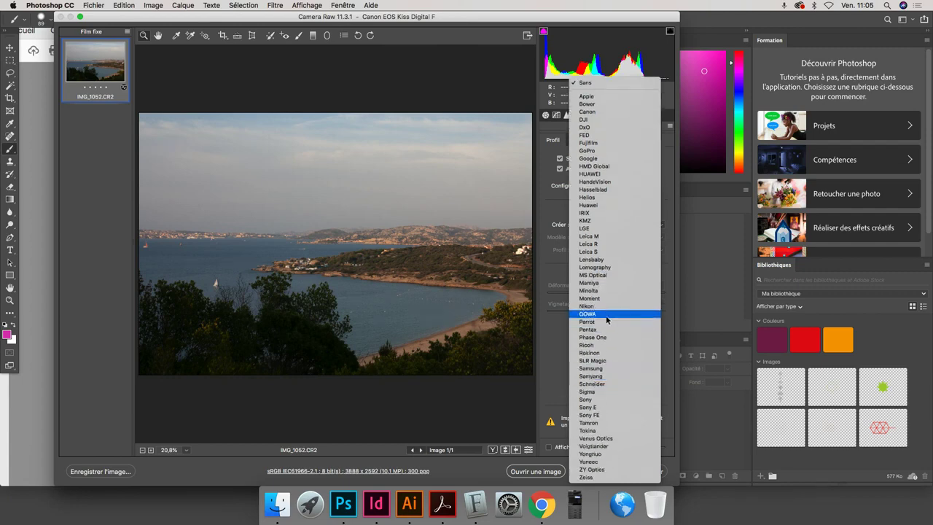
{"action": "left_click", "coordinate": [604, 291]}
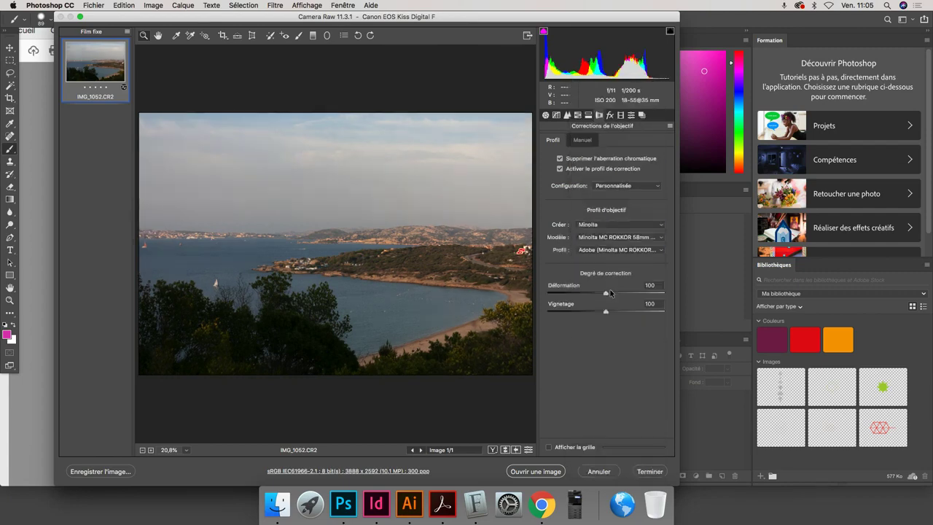
{"action": "left_click", "coordinate": [602, 228]}
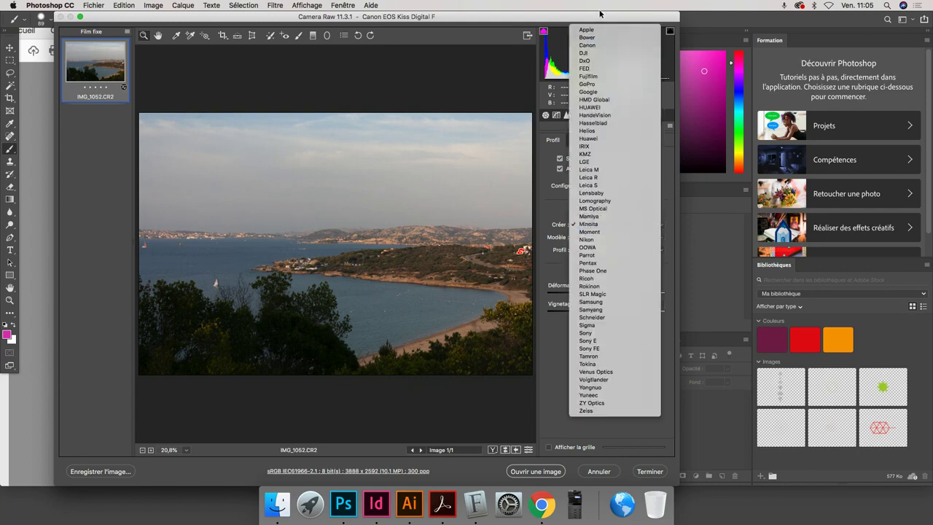
{"action": "left_click", "coordinate": [559, 198]}
{"action": "left_click", "coordinate": [604, 187]}
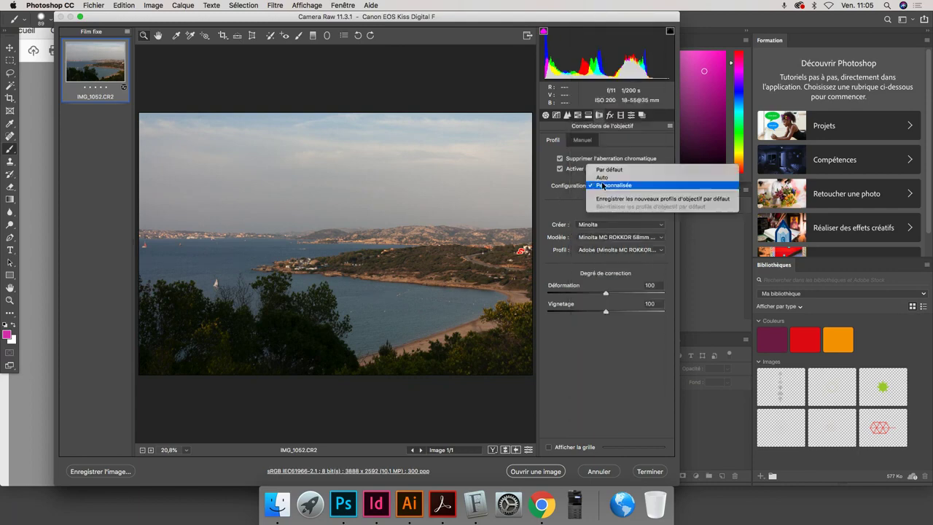
{"action": "left_click", "coordinate": [602, 185]}
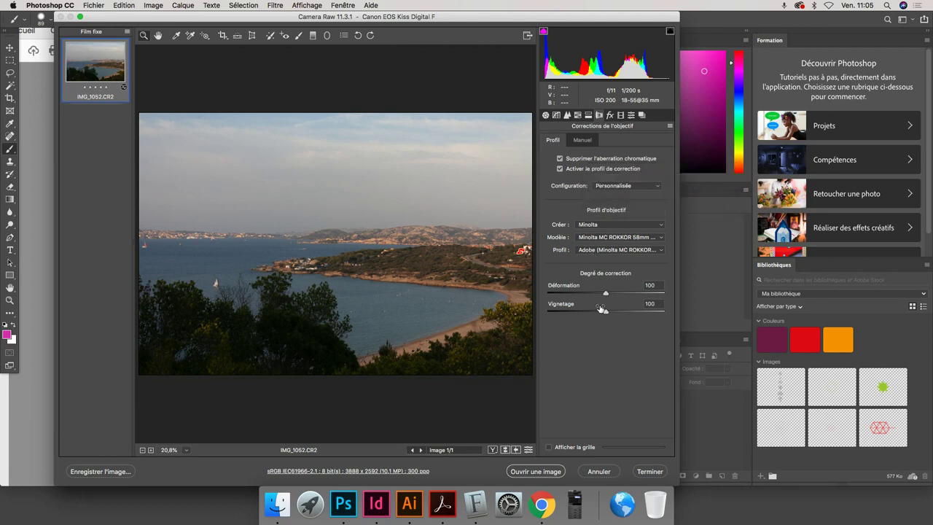
Set the lens correction distortion to 93 and vignetting to 96, and check the highlight clipping warning off and on.
{"action": "mouse_move", "coordinate": [604, 293]}
{"action": "left_mouse_down"}
{"action": "mouse_move", "coordinate": [562, 294]}
{"action": "mouse_move", "coordinate": [618, 294]}
{"action": "mouse_move", "coordinate": [603, 299]}
{"action": "left_mouse_up"}
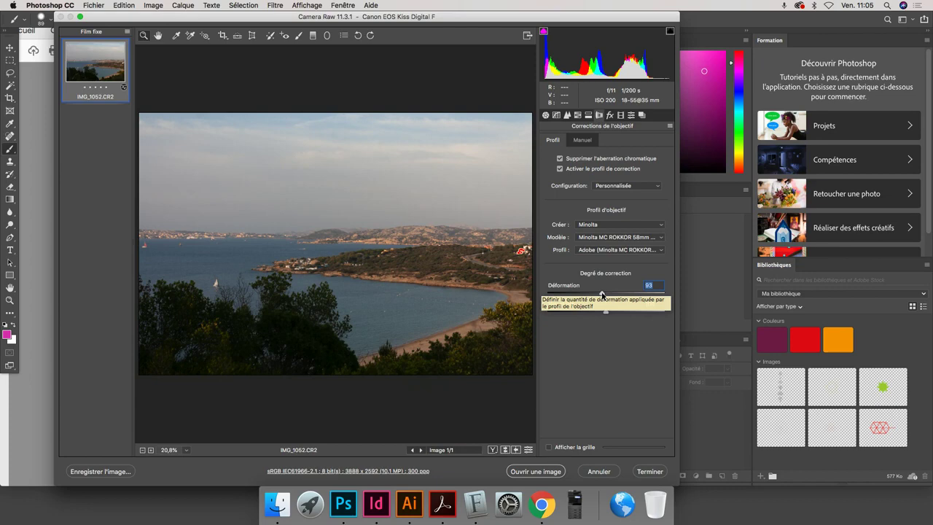
{"action": "mouse_move", "coordinate": [605, 312]}
{"action": "left_mouse_down"}
{"action": "mouse_move", "coordinate": [665, 320]}
{"action": "mouse_move", "coordinate": [523, 314]}
{"action": "mouse_move", "coordinate": [601, 317]}
{"action": "left_mouse_up"}
{"action": "left_click", "coordinate": [602, 317]}
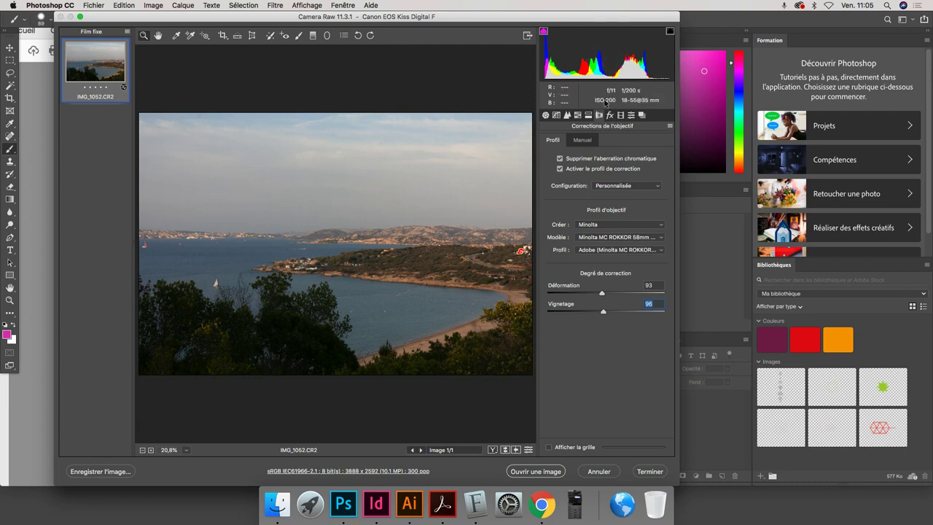
{"action": "left_click", "coordinate": [671, 34]}
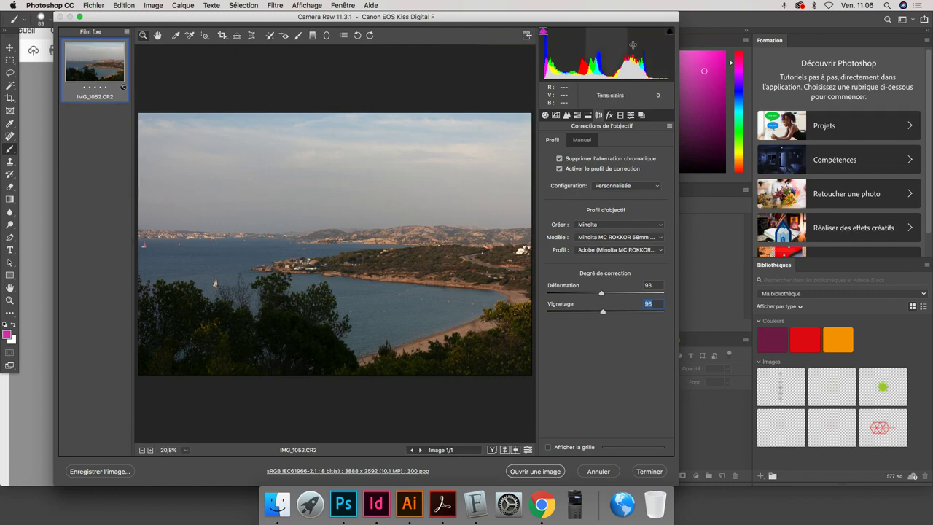
{"action": "left_click", "coordinate": [669, 35]}
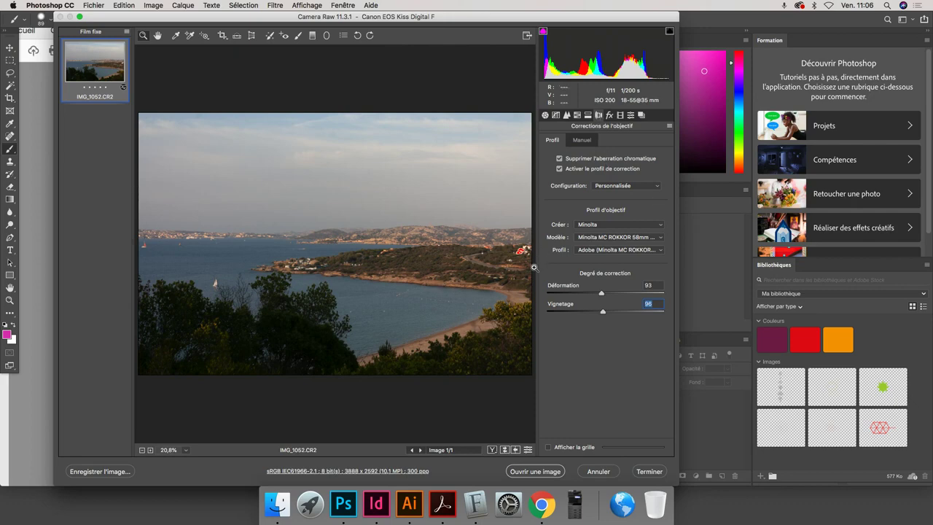
Consult the basic settings in the PDF instructions and set the photo's white balance temperature to 4600 in Camera Raw.
{"action": "key", "text": "super+Tab"}
{"action": "key", "text": "super+Tab"}
{"action": "key", "text": "super+Tab"}
{"action": "key", "text": "super+Tab"}
{"action": "key", "text": "super+shift+Tab"}
{"action": "key", "text": "super+shift+Tab"}
{"action": "key", "text": "super+shift+Tab"}
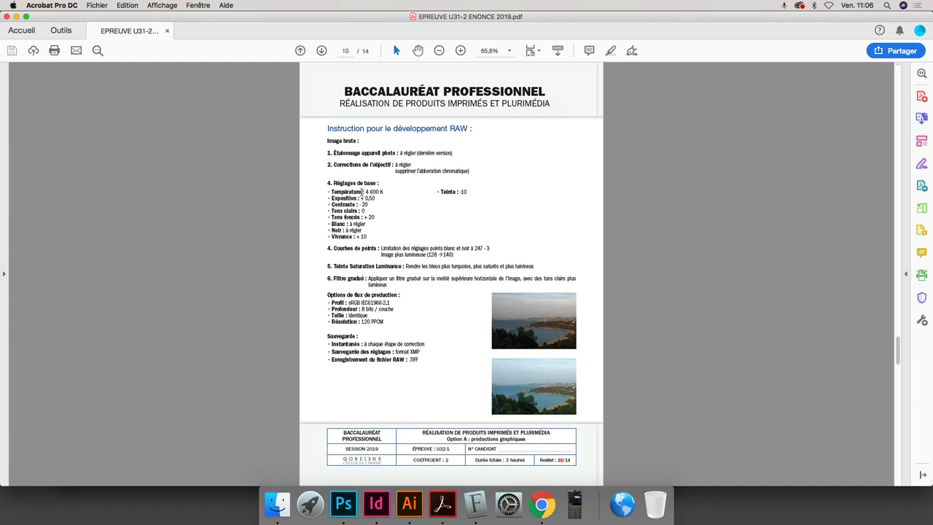
{"action": "key", "text": "super+Tab"}
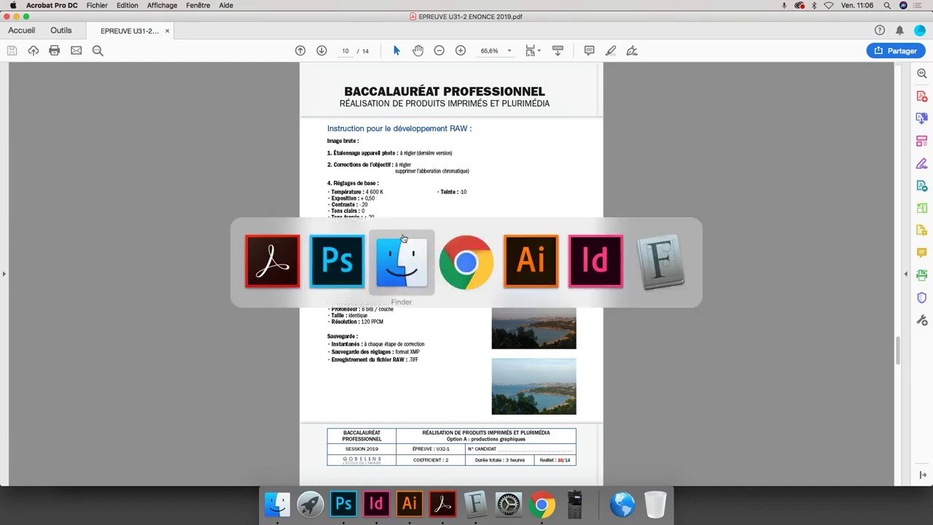
{"action": "left_click", "coordinate": [317, 262]}
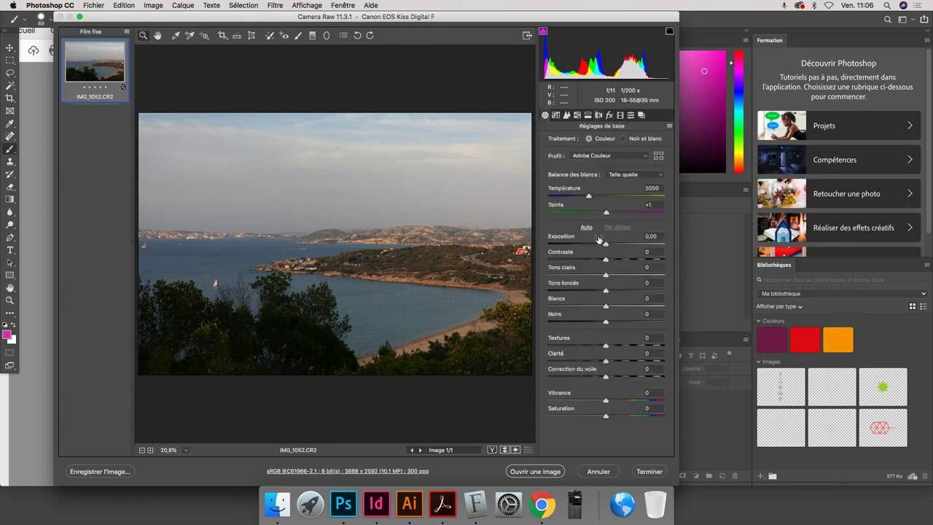
{"action": "type", "text": "4600uouo"}
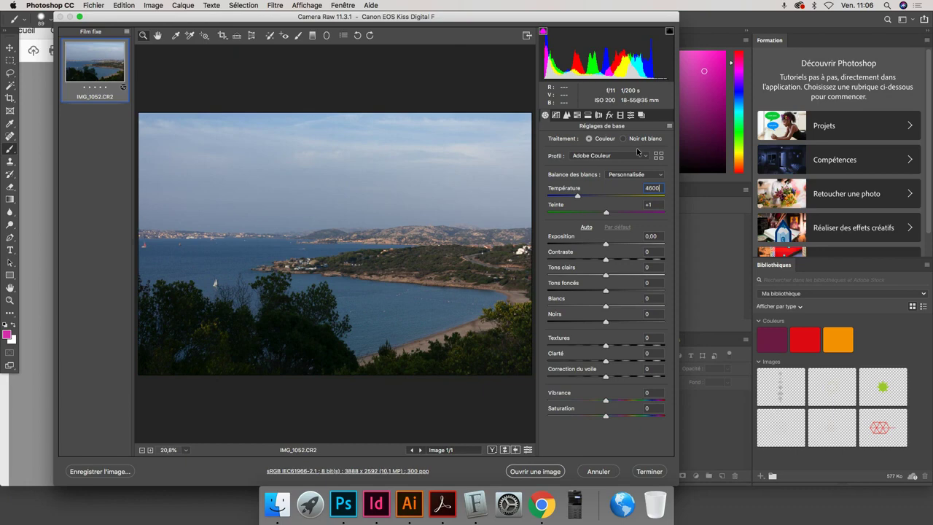
{"action": "key", "text": "Tab"}
Try a cooler temperature of 3750 and a warmer one of 14750, and set the temperature back to 4600.
{"action": "left_click_drag", "start_coordinate": [577, 197], "coordinate": [569, 199]}
{"action": "key", "text": "u"}
{"action": "key", "text": "o"}
{"action": "key", "text": "u"}
{"action": "key", "text": "o"}
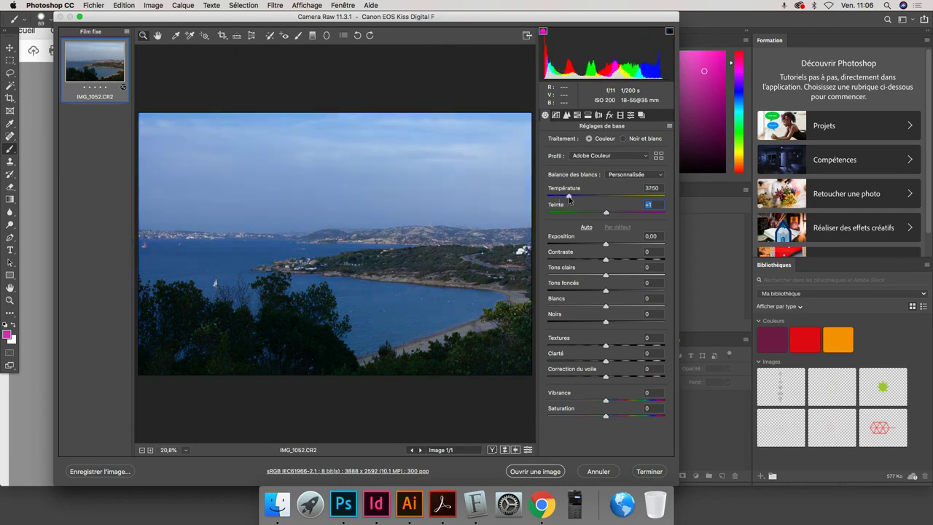
{"action": "left_click_drag", "start_coordinate": [570, 198], "coordinate": [639, 198]}
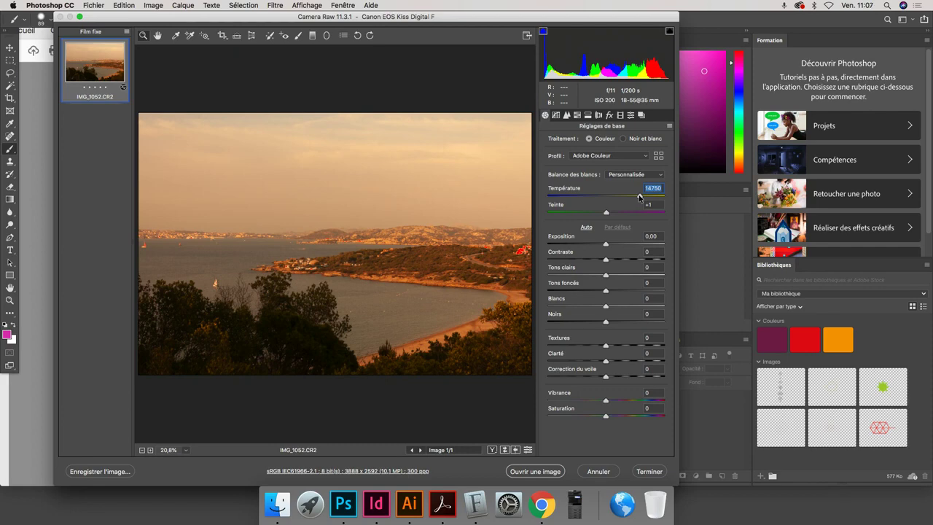
{"action": "type", "text": "4600"}
{"action": "key", "text": "Tab"}
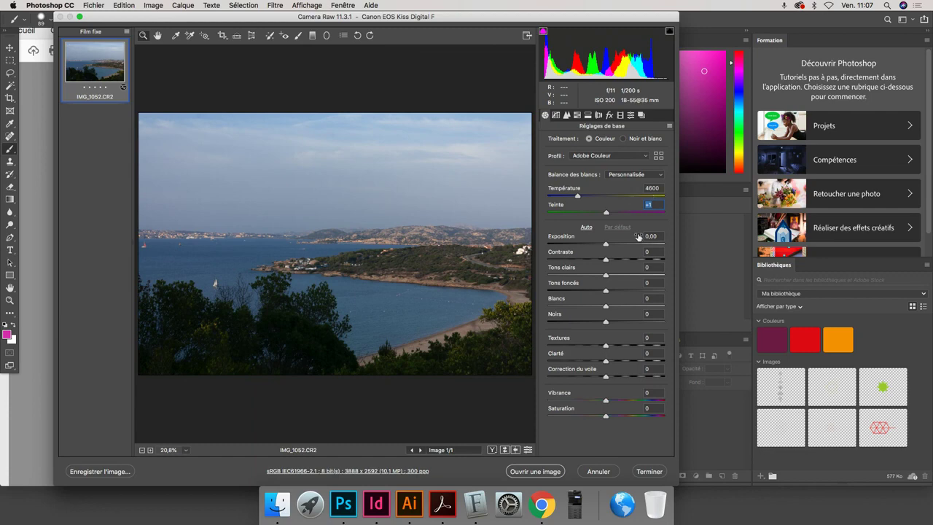
Check the basic settings in the PDF instructions, return to Camera Raw and set the exposure to +0,50 and the contrast to -20.
{"action": "key", "text": "super+Tab"}
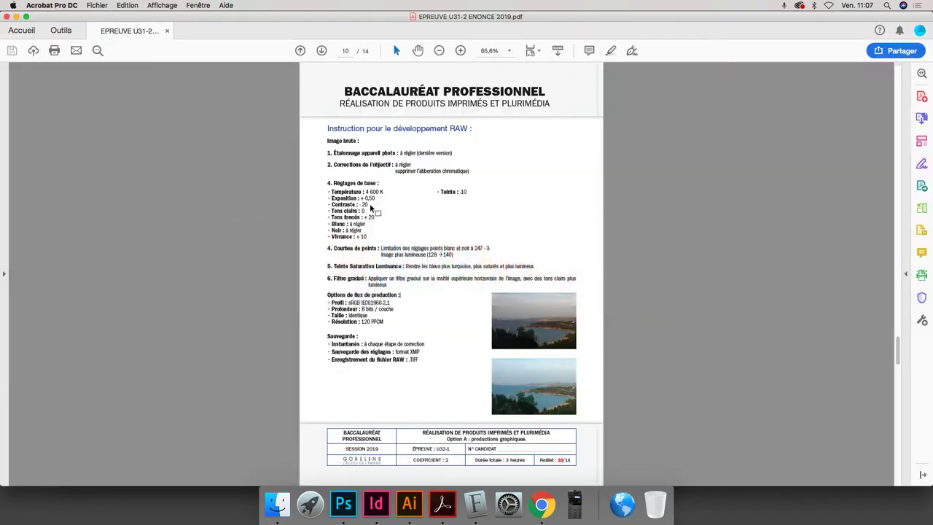
{"action": "key", "text": "super+Tab"}
{"action": "key", "text": "super+Tab"}
{"action": "key", "text": "super+Tab"}
{"action": "key", "text": "super+Tab"}
{"action": "key", "text": "Tab"}
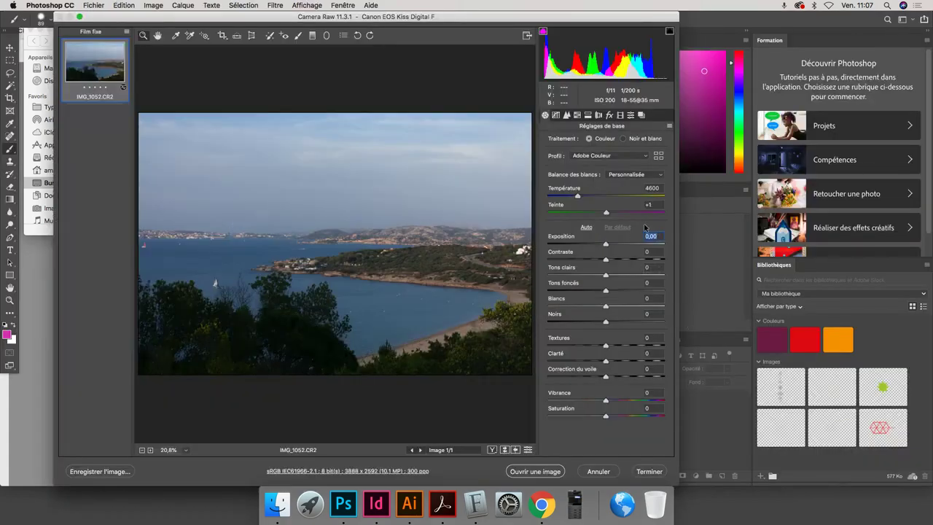
{"action": "type", "text": "0,50"}
{"action": "key", "text": "Tab"}
{"action": "type", "text": "-2"}
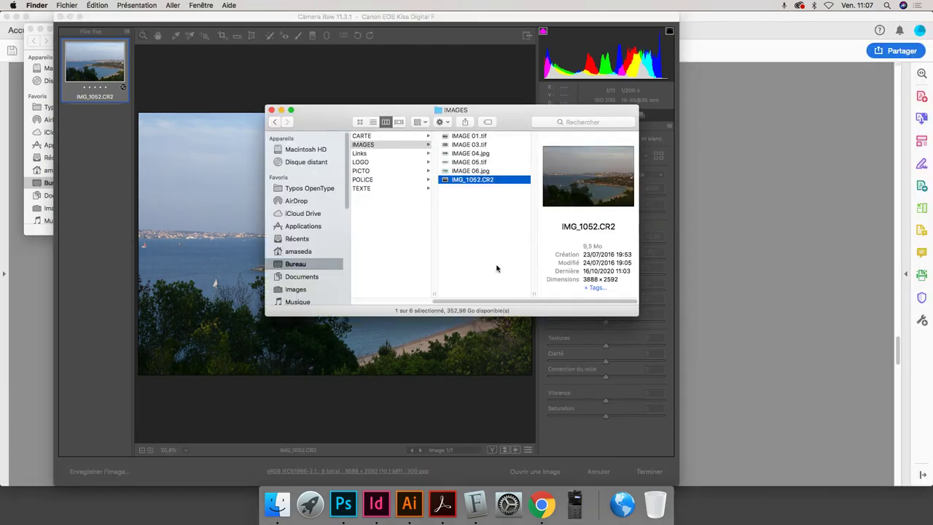
Consult the remaining basic settings in the PDF instructions and set Tons foncés to +20 in Camera Raw.
{"action": "key", "text": "super+Tab"}
{"action": "key", "text": "super+Tab"}
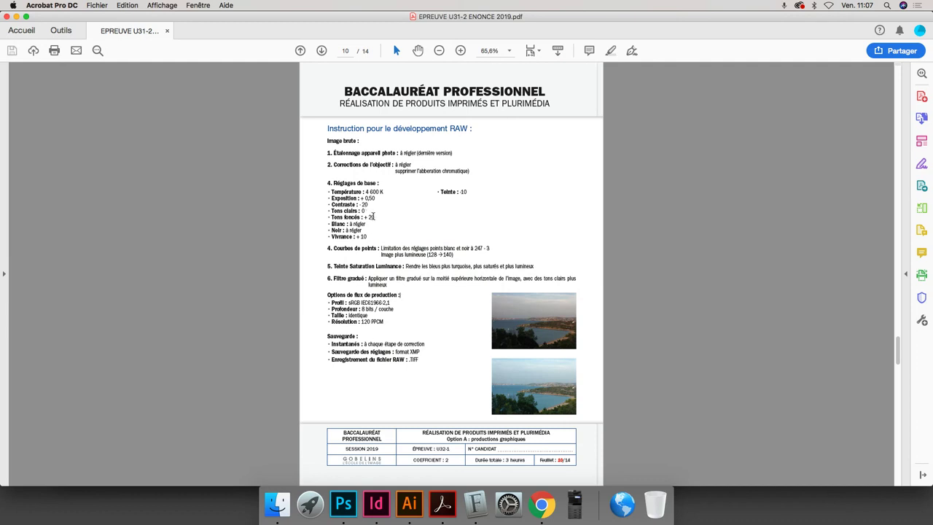
{"action": "key", "text": "super+Tab"}
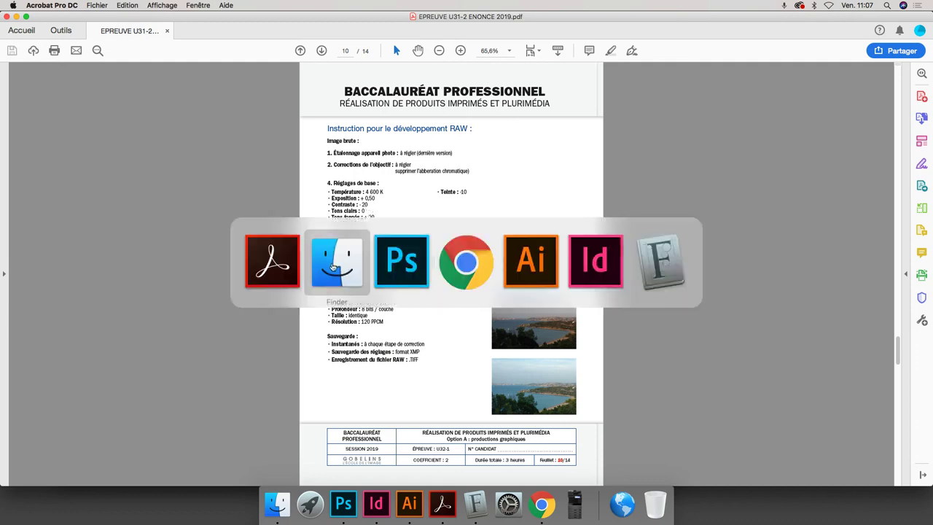
{"action": "key", "text": "super+Tab"}
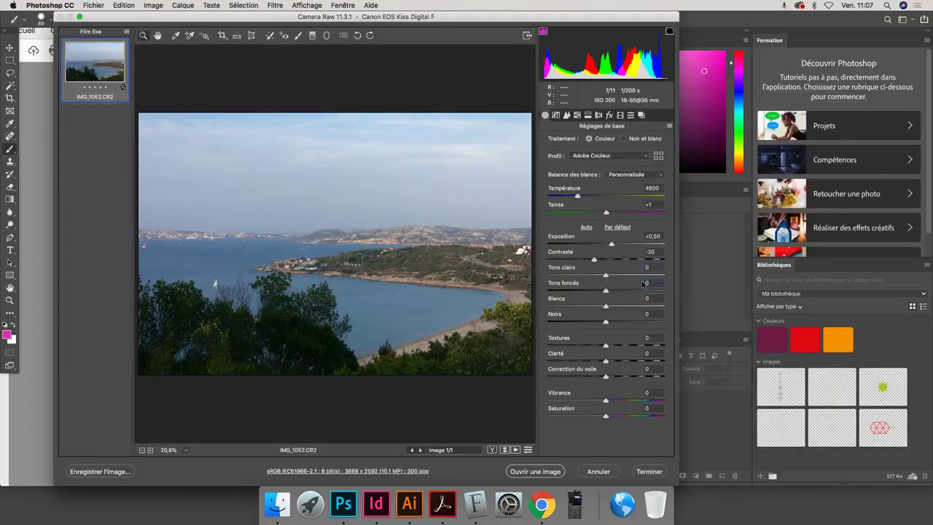
{"action": "key", "text": "super+Tab"}
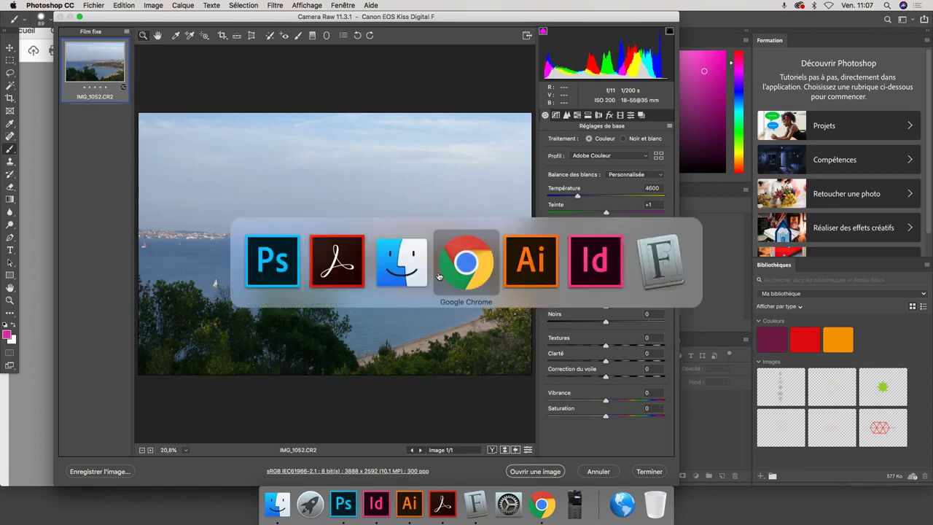
{"action": "key", "text": "shift+super+Tab"}
{"action": "key", "text": "shift+super+Tab"}
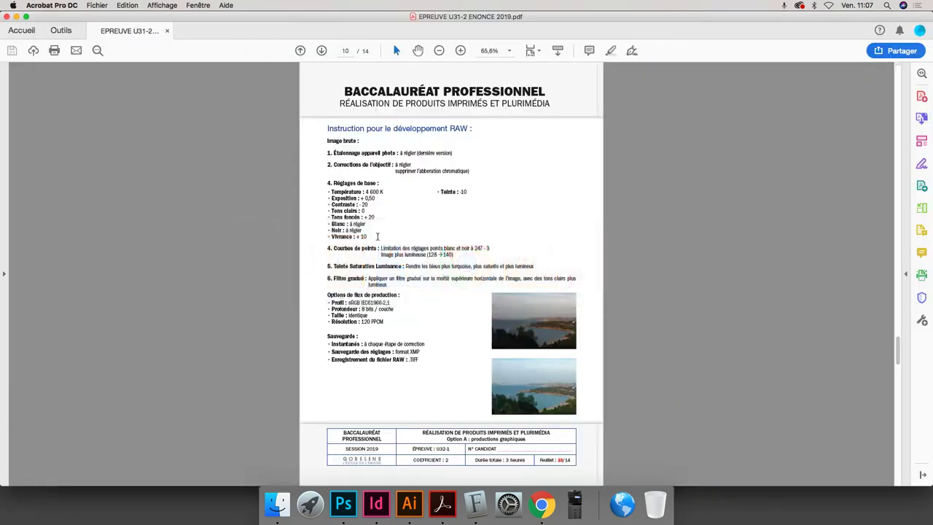
{"action": "key", "text": "super+Tab"}
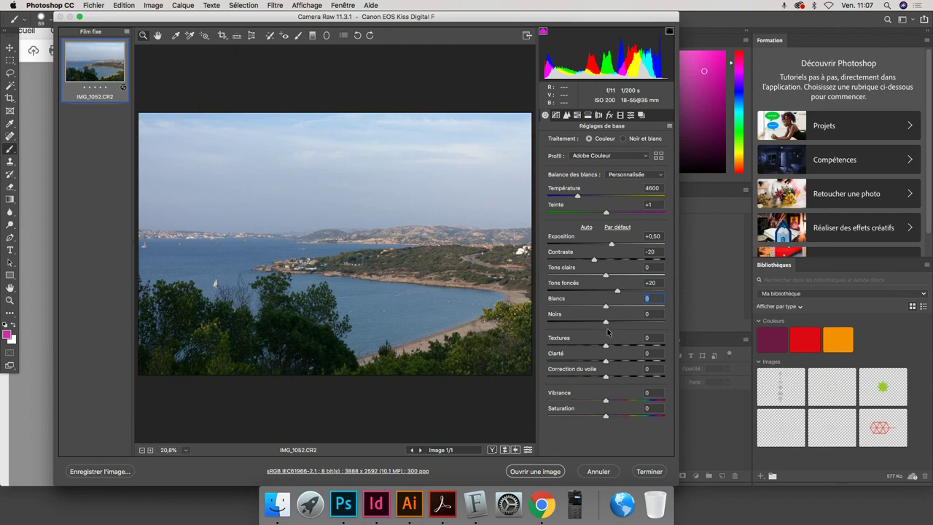
Set the photo's vibrance to +10 in the basic settings.
{"action": "left_click", "coordinate": [651, 393]}
{"action": "type", "text": "10"}
{"action": "key", "text": "Tab"}
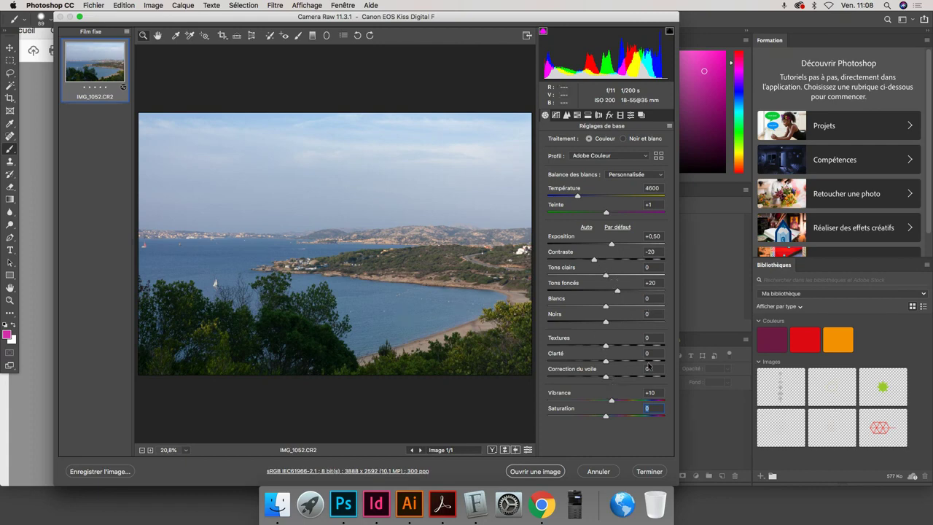
Consult the point curve instructions in the PDF and set the black point's output to 3 on Camera Raw's RVB point curve.
{"action": "key", "text": "super+Tab"}
{"action": "left_click", "coordinate": [356, 267]}
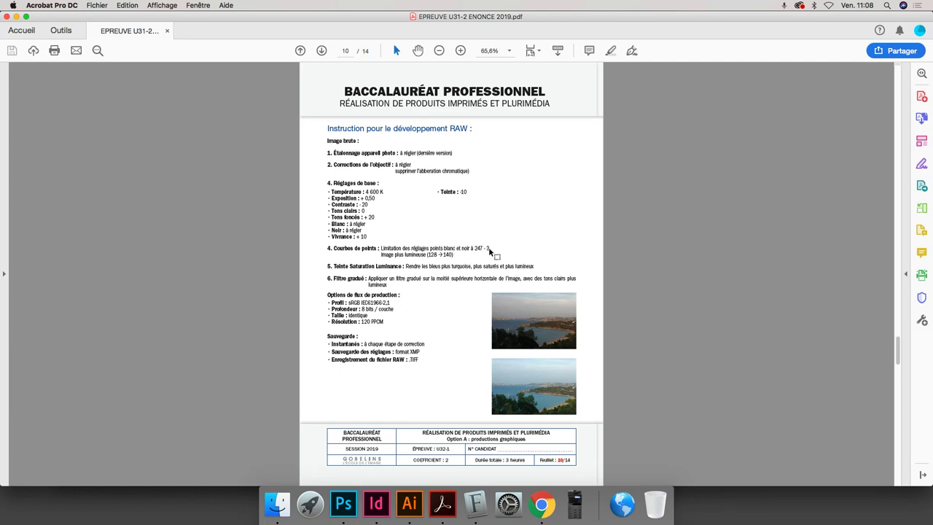
{"action": "key", "text": "super+Tab"}
{"action": "left_click", "coordinate": [349, 263]}
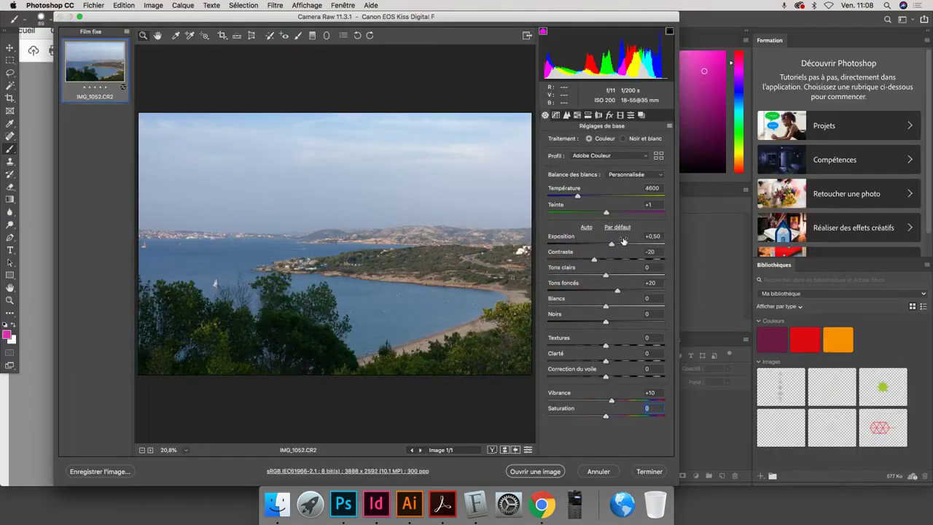
{"action": "left_click", "coordinate": [556, 115]}
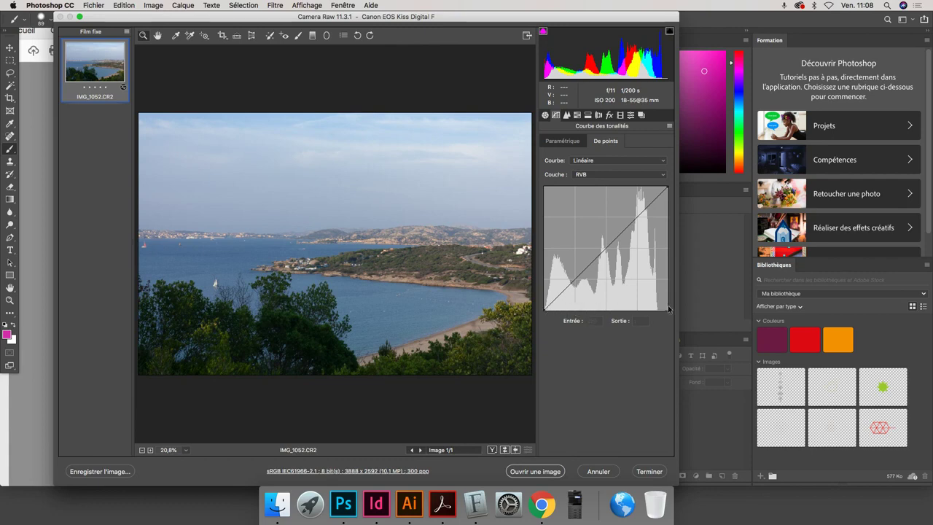
{"action": "left_click", "coordinate": [544, 309]}
{"action": "left_click_drag", "start_coordinate": [544, 309], "coordinate": [543, 310]}
{"action": "key", "text": "super+Tab"}
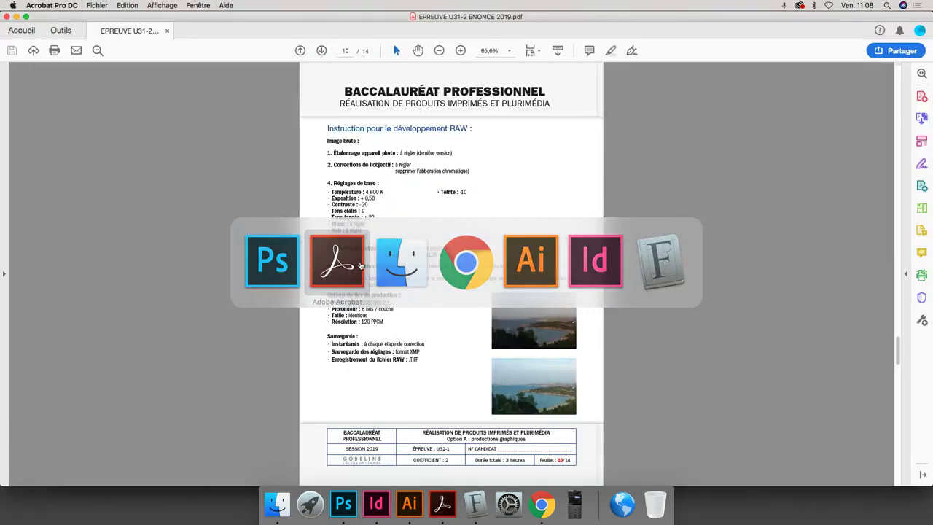
{"action": "key", "text": "super+Tab"}
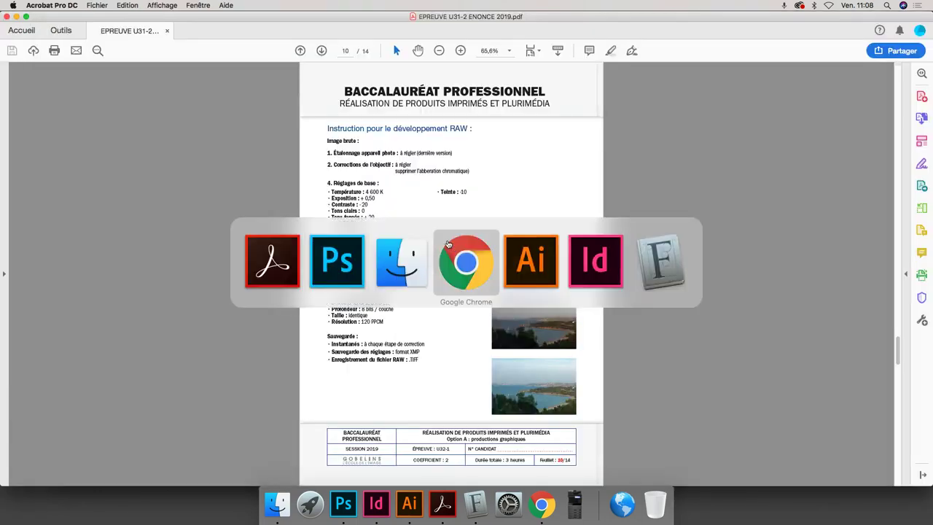
{"action": "left_click", "coordinate": [592, 322]}
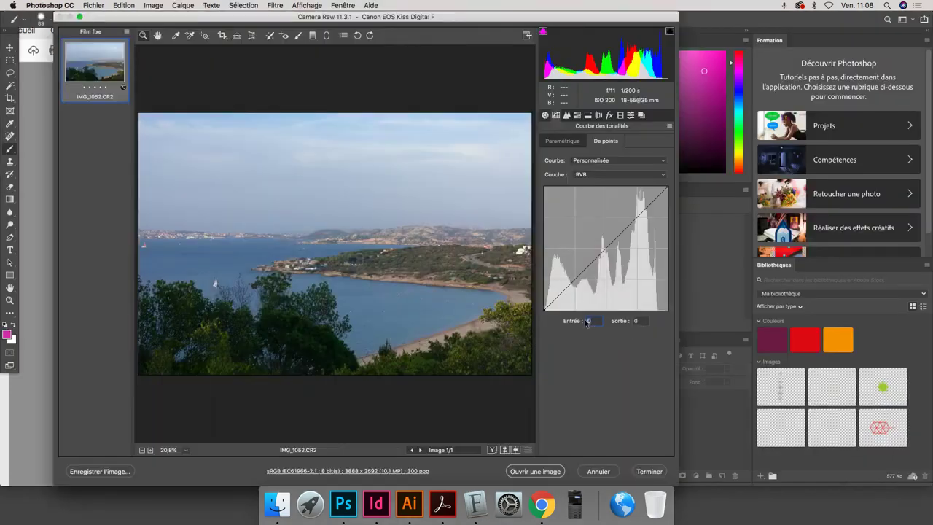
{"action": "type", "text": "3"}
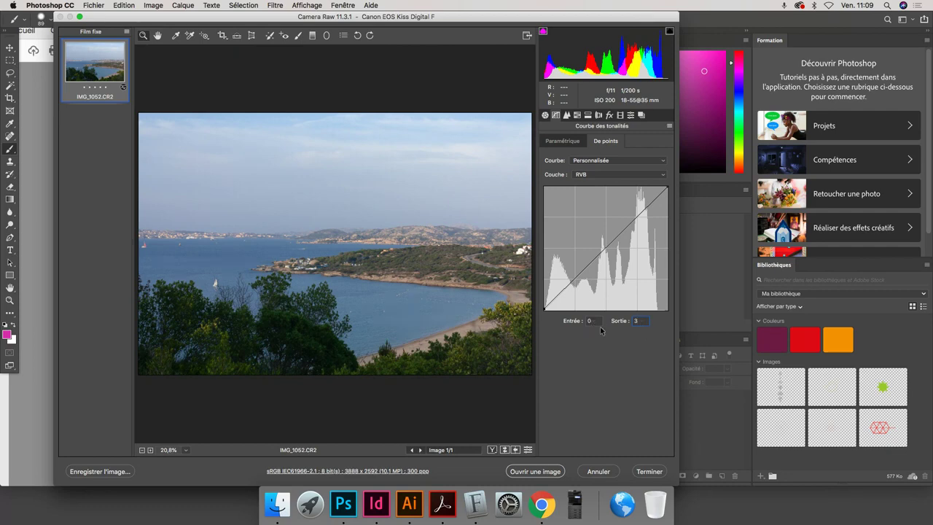
Select the white point of the RVB curve, check the required limit in the PDF and set its output to 247.
{"action": "left_click", "coordinate": [667, 187]}
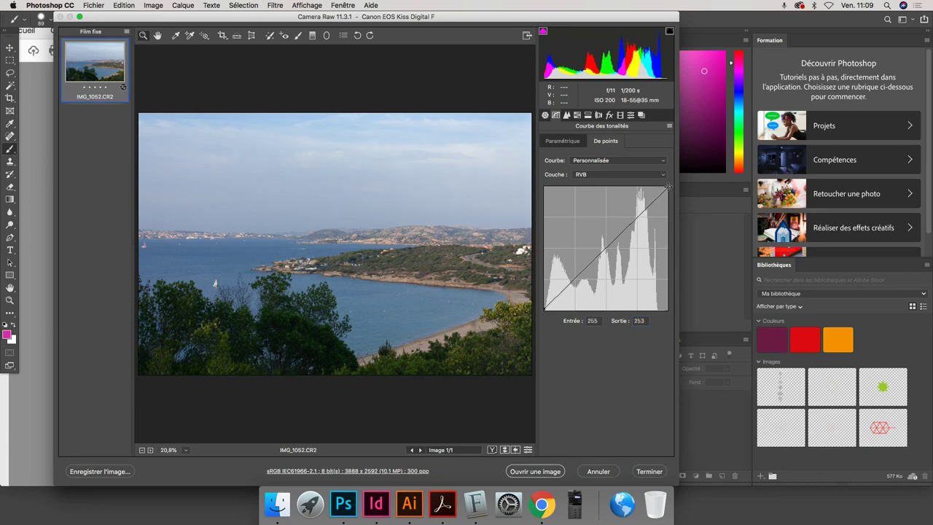
{"action": "key", "text": "super+Tab"}
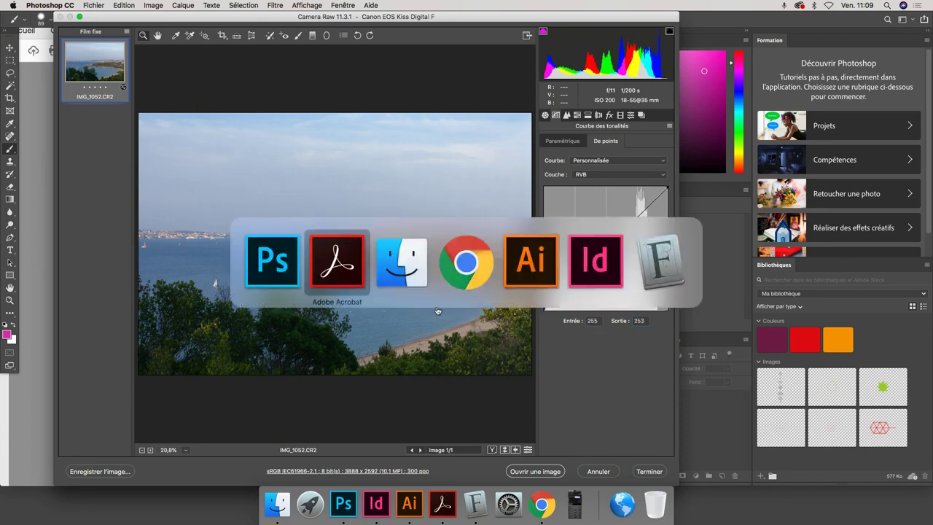
{"action": "left_click", "coordinate": [342, 279]}
{"action": "key", "text": "super+Tab"}
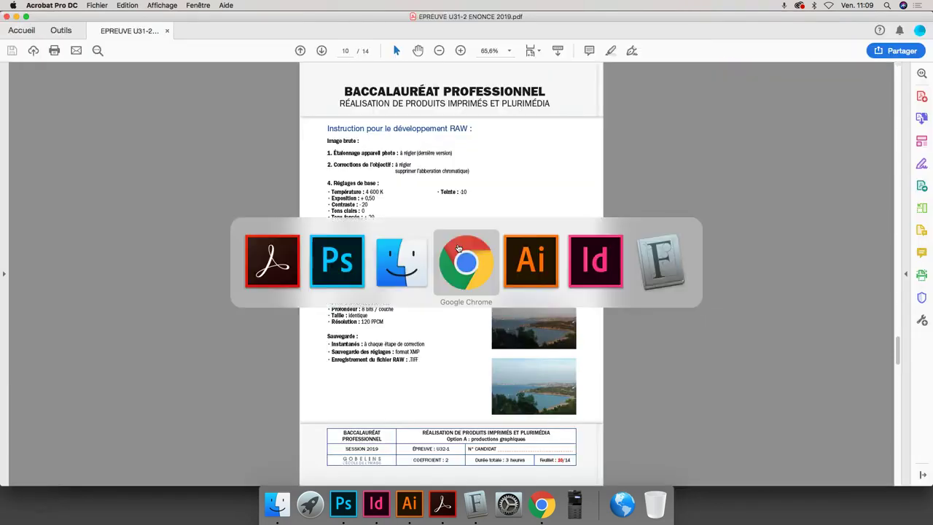
{"action": "left_click", "coordinate": [323, 262]}
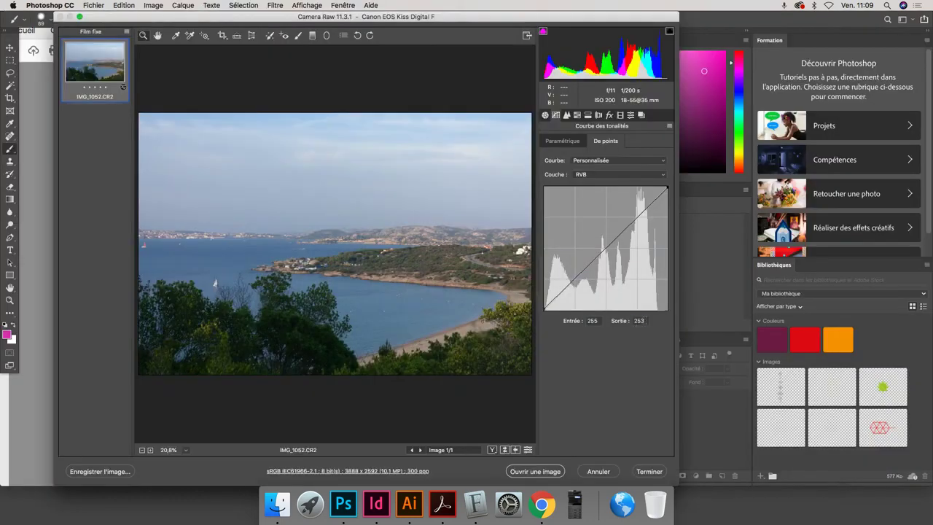
{"action": "type", "text": "247"}
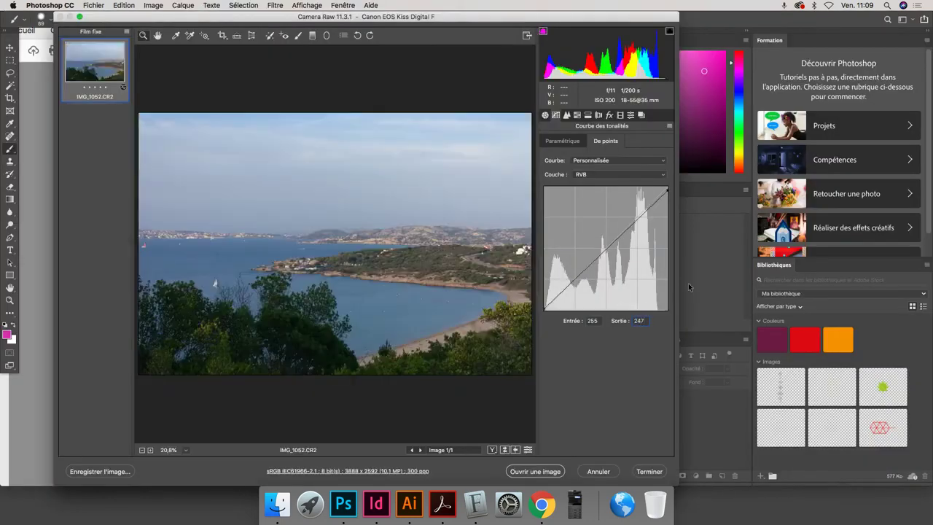
{"action": "key", "text": "shift+Tab"}
Check the brightening instruction in the PDF, add a midpoint at input 129 on the RVB curve and set its output to 140.
{"action": "key", "text": "super+Tab"}
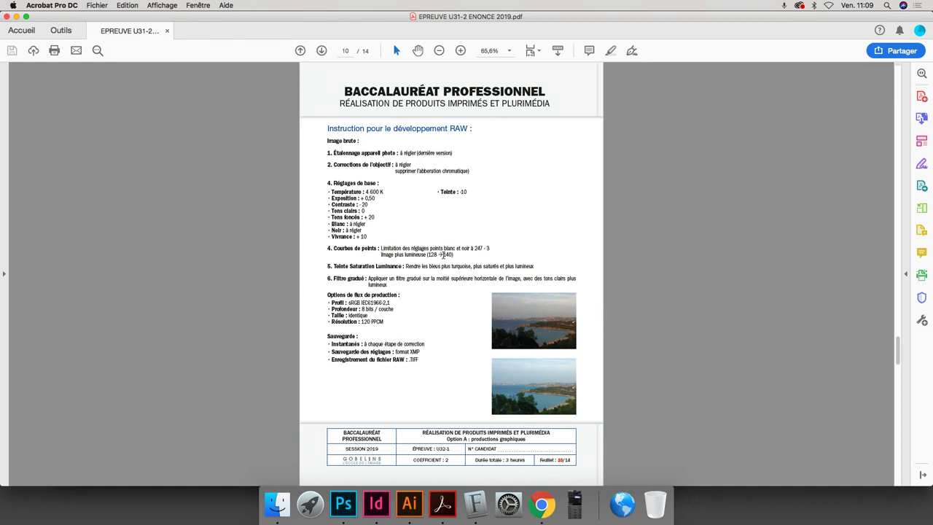
{"action": "key", "text": "super+Tab"}
{"action": "left_click", "coordinate": [361, 270]}
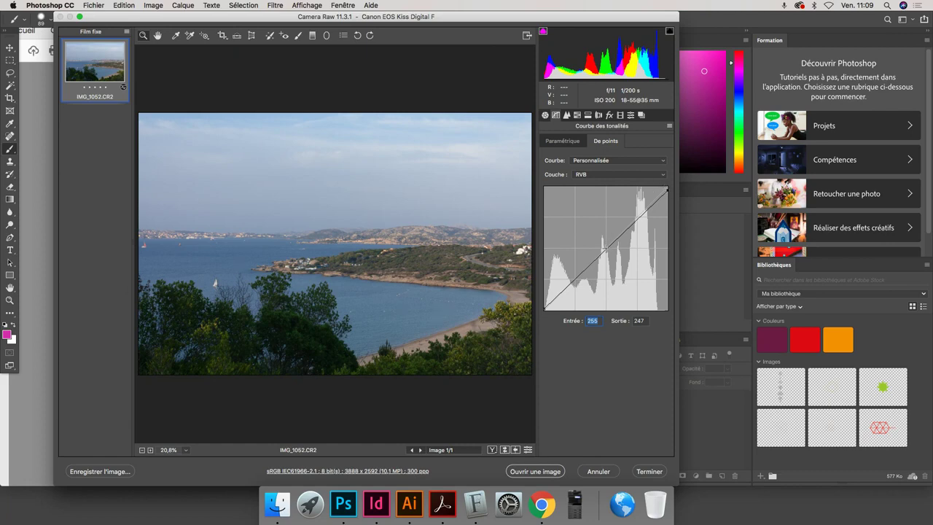
{"action": "left_click", "coordinate": [605, 249]}
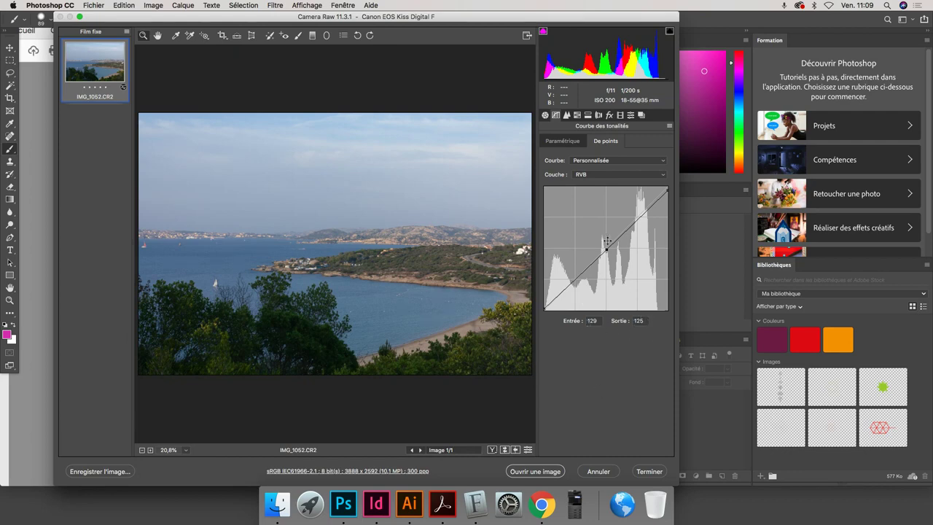
{"action": "key", "text": "super+Tab"}
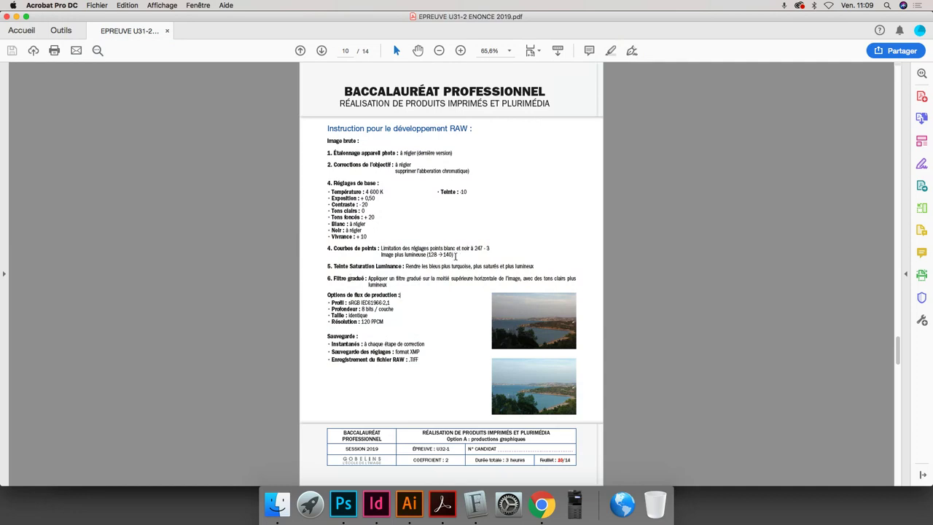
{"action": "key", "text": "super+Tab"}
{"action": "left_click", "coordinate": [339, 277]}
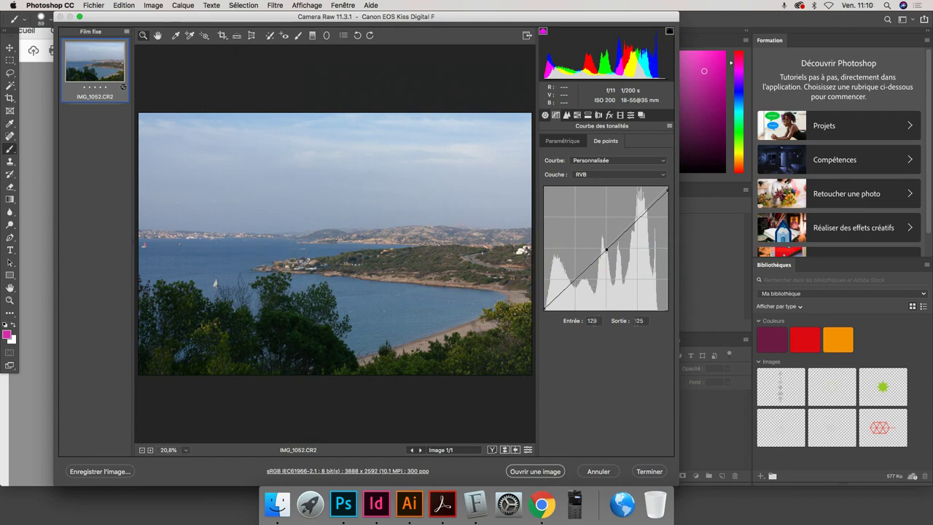
{"action": "left_click", "coordinate": [638, 321]}
{"action": "type", "text": "140"}
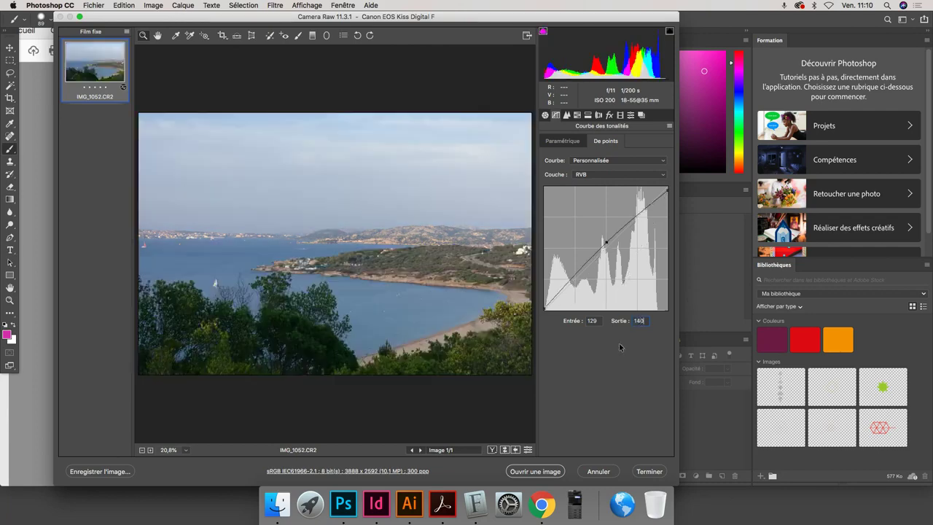
{"action": "key", "text": "shift+Tab"}
Check the hue, saturation and luminance instruction in the exam PDF and bring up Camera Raw's Réglages TSI settings.
{"action": "key", "text": "super+Tab"}
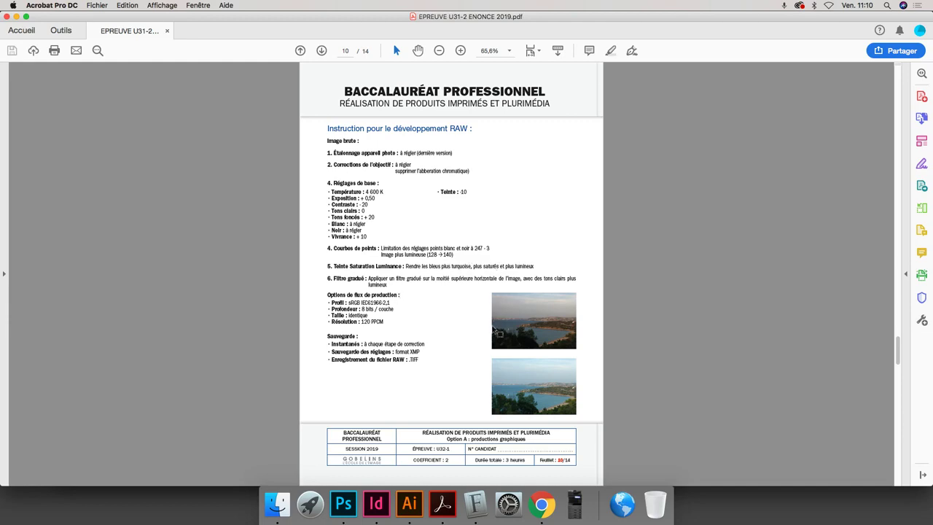
{"action": "key", "text": "super+Tab"}
{"action": "left_click", "coordinate": [351, 280]}
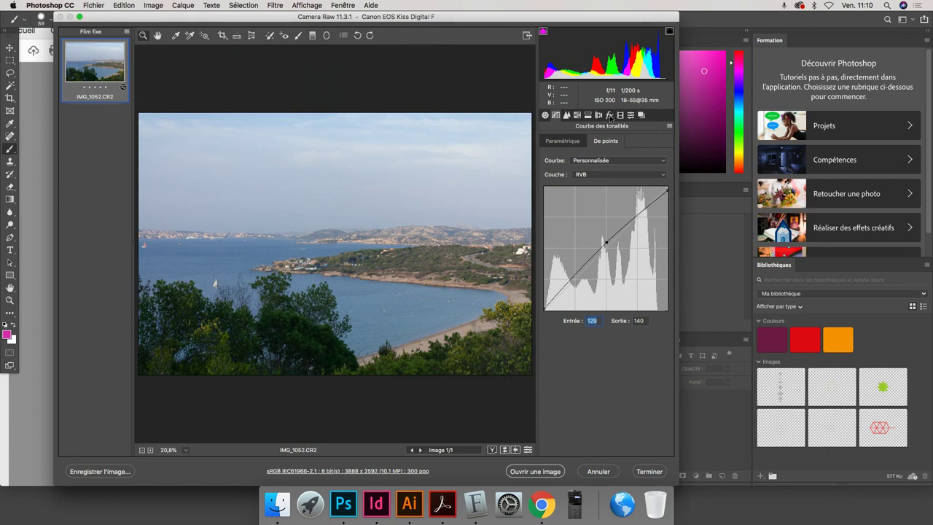
{"action": "left_click", "coordinate": [609, 115]}
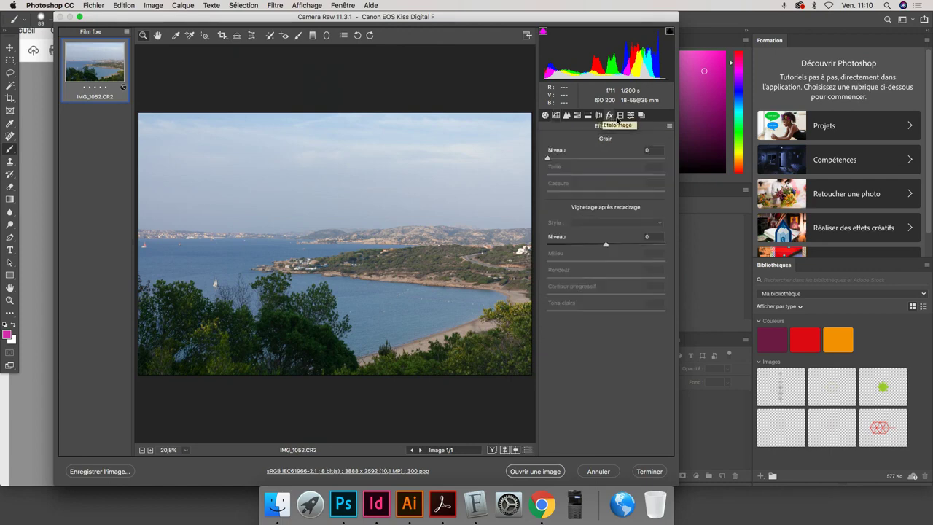
{"action": "left_click", "coordinate": [620, 115]}
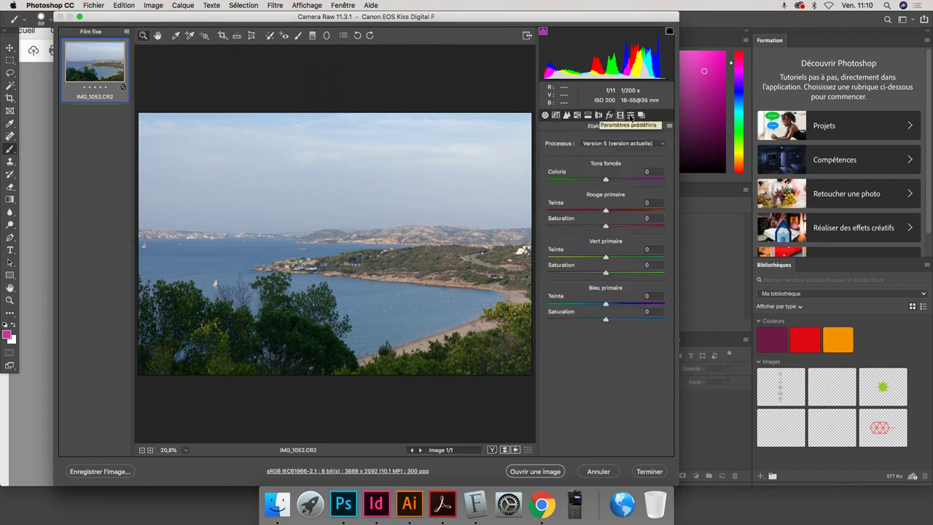
{"action": "left_click", "coordinate": [630, 115]}
{"action": "left_click", "coordinate": [598, 115]}
{"action": "left_click", "coordinate": [588, 115]}
{"action": "left_click", "coordinate": [578, 116]}
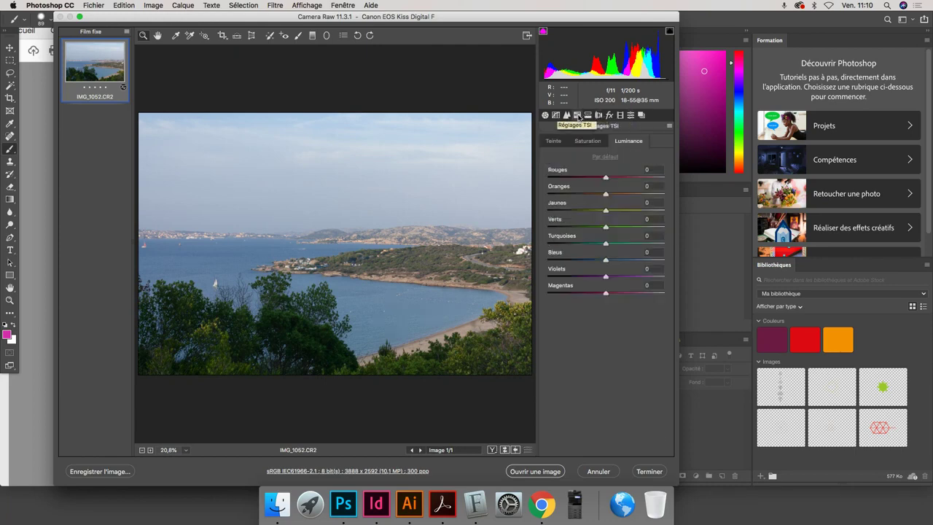
Look over the hue, saturation and luminance adjustments, and shift the hue of the blues toward turquoise, to about -25.
{"action": "left_click", "coordinate": [553, 142]}
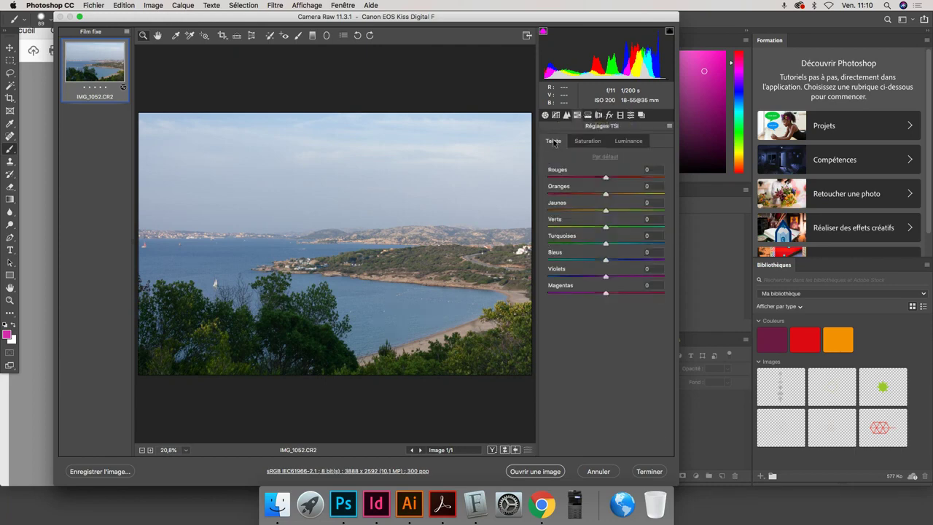
{"action": "left_click", "coordinate": [589, 142]}
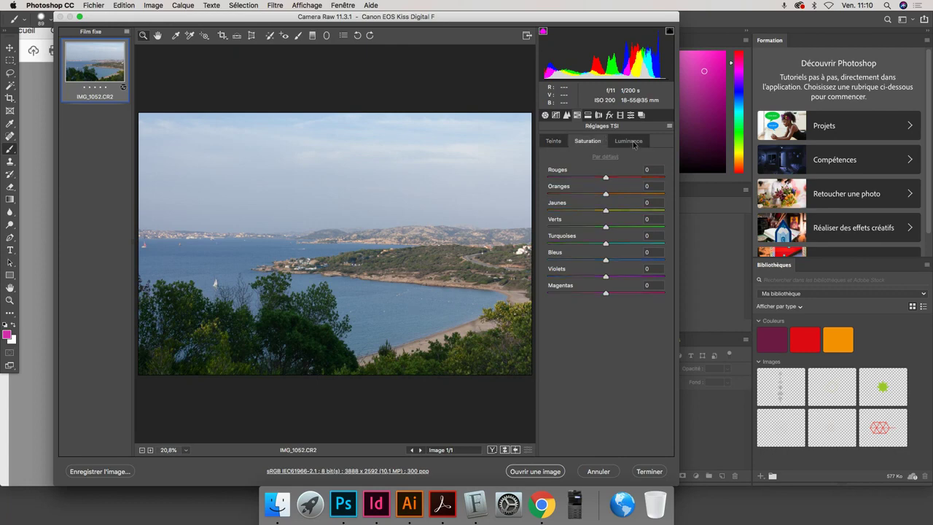
{"action": "left_click", "coordinate": [631, 142]}
{"action": "left_click", "coordinate": [554, 141]}
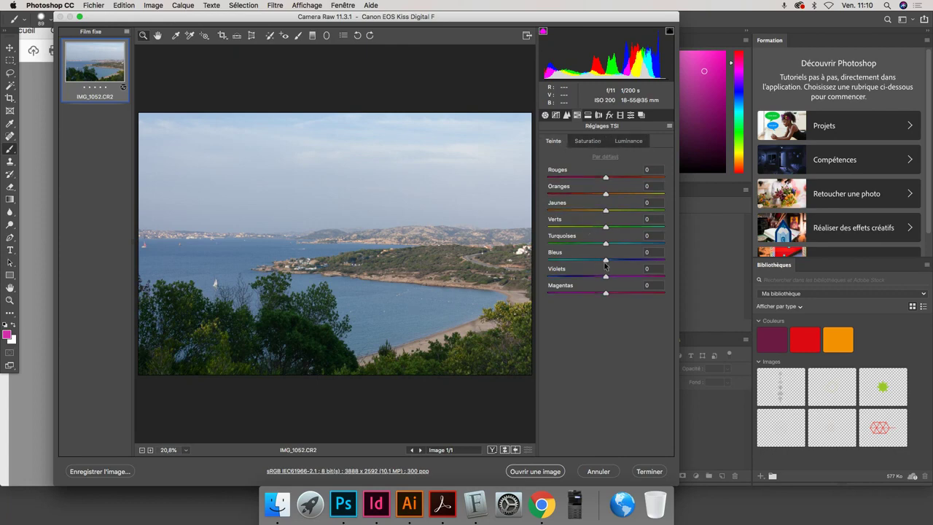
{"action": "mouse_move", "coordinate": [605, 261]}
{"action": "left_mouse_down"}
{"action": "mouse_move", "coordinate": [586, 261]}
{"action": "mouse_move", "coordinate": [652, 258]}
{"action": "mouse_move", "coordinate": [594, 263]}
{"action": "left_mouse_up"}
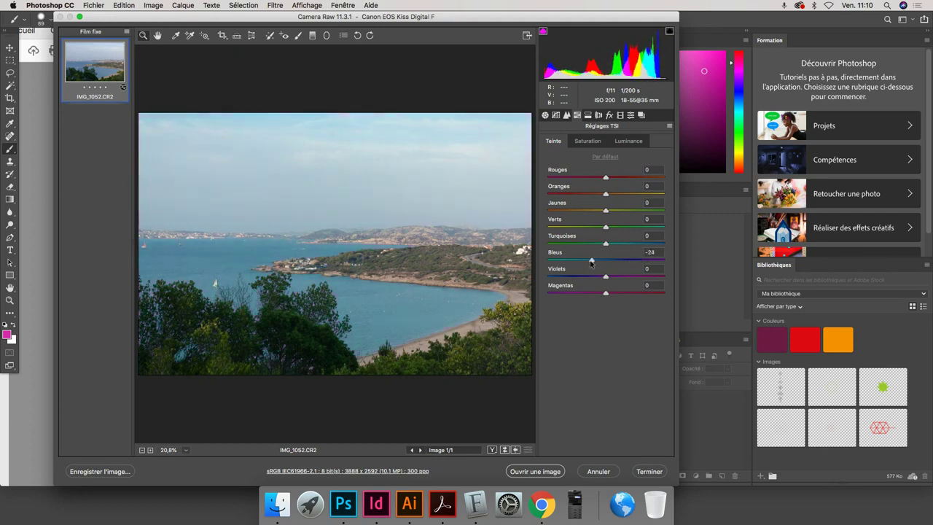
Raise the saturation of the blues to a little above +33 and their luminance to +12.
{"action": "left_click", "coordinate": [593, 144]}
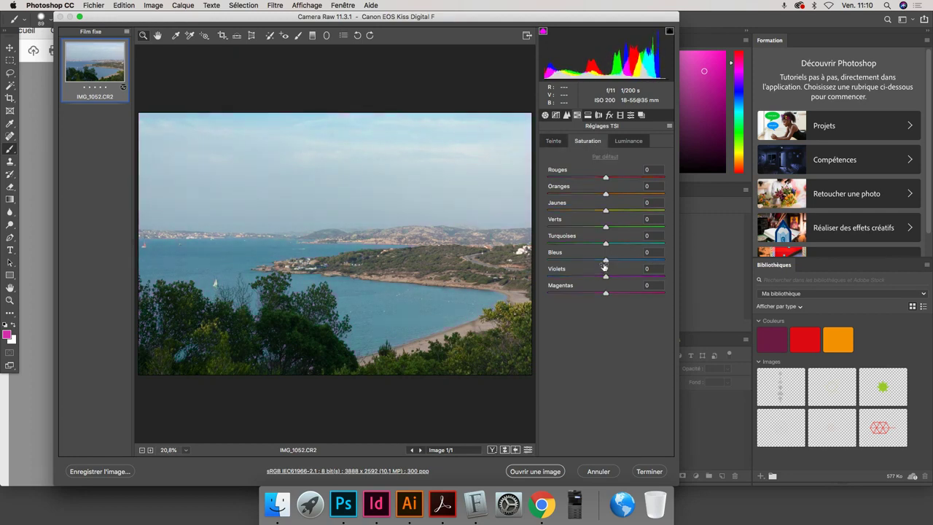
{"action": "left_click_drag", "start_coordinate": [605, 260], "coordinate": [625, 265]}
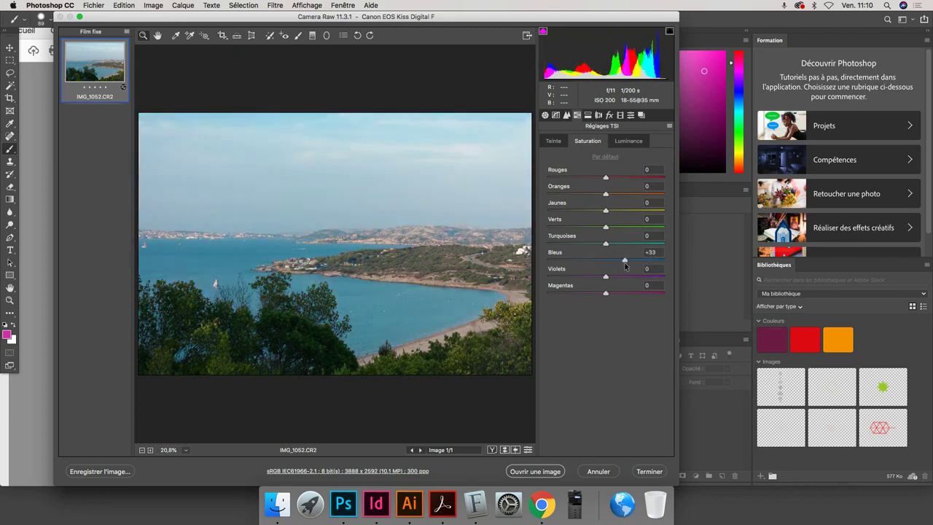
{"action": "left_click_drag", "start_coordinate": [628, 266], "coordinate": [630, 261]}
{"action": "left_click", "coordinate": [626, 142]}
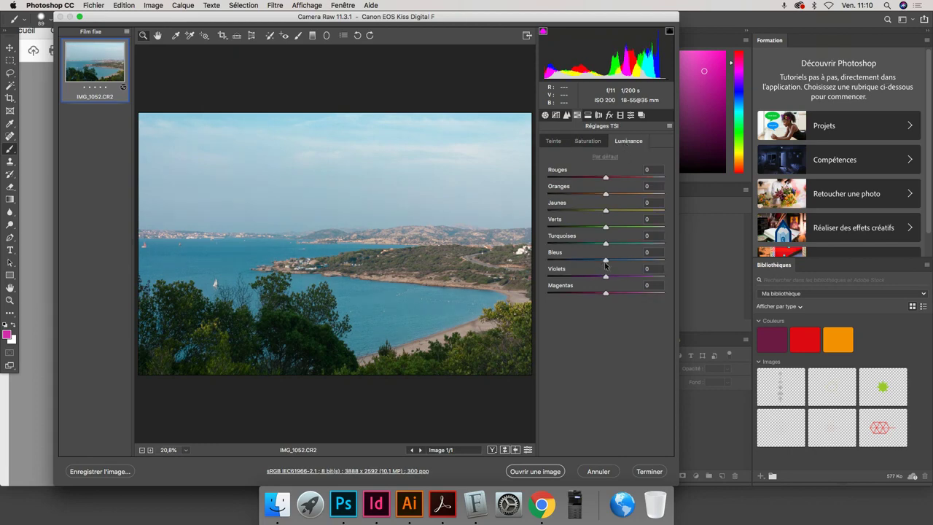
{"action": "mouse_move", "coordinate": [604, 261]}
{"action": "left_mouse_down"}
{"action": "mouse_move", "coordinate": [623, 261]}
{"action": "mouse_move", "coordinate": [612, 262]}
{"action": "left_mouse_up"}
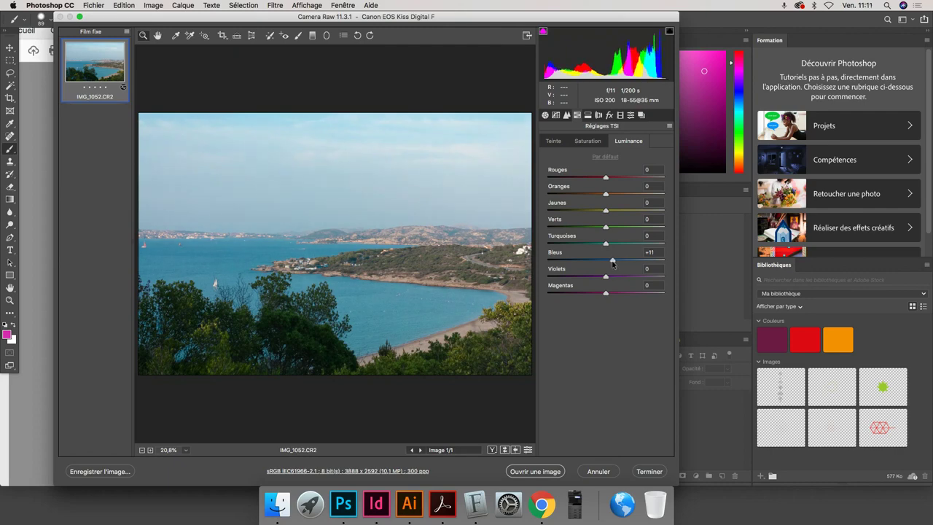
Check the graduated filter instruction in the PDF and draw a vertical graduated filter in Camera Raw from mid-image to the photo's upper edge.
{"action": "key", "text": "super+Tab"}
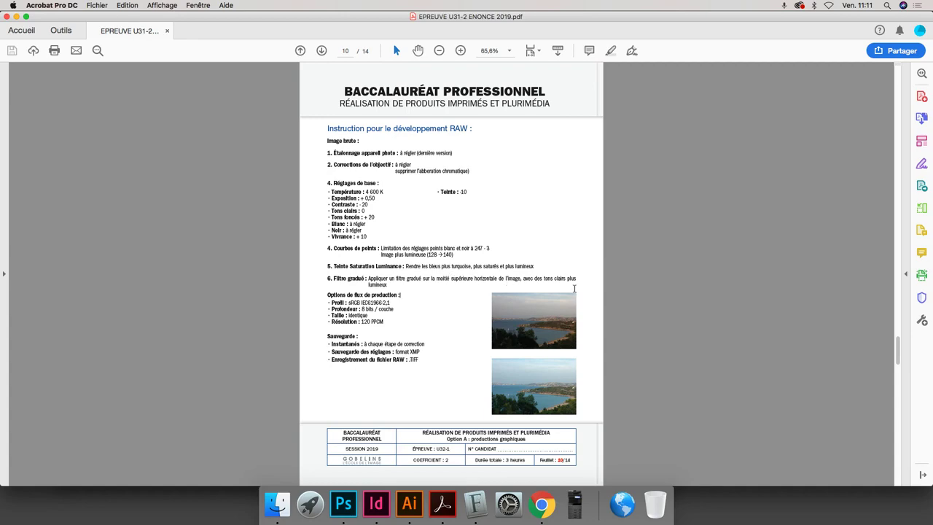
{"action": "key", "text": "super+Tab"}
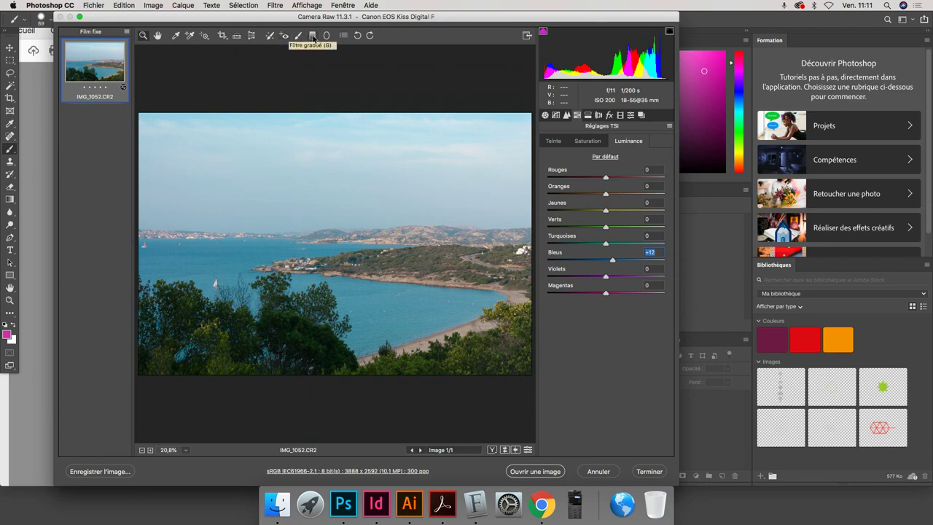
{"action": "left_click", "coordinate": [313, 36]}
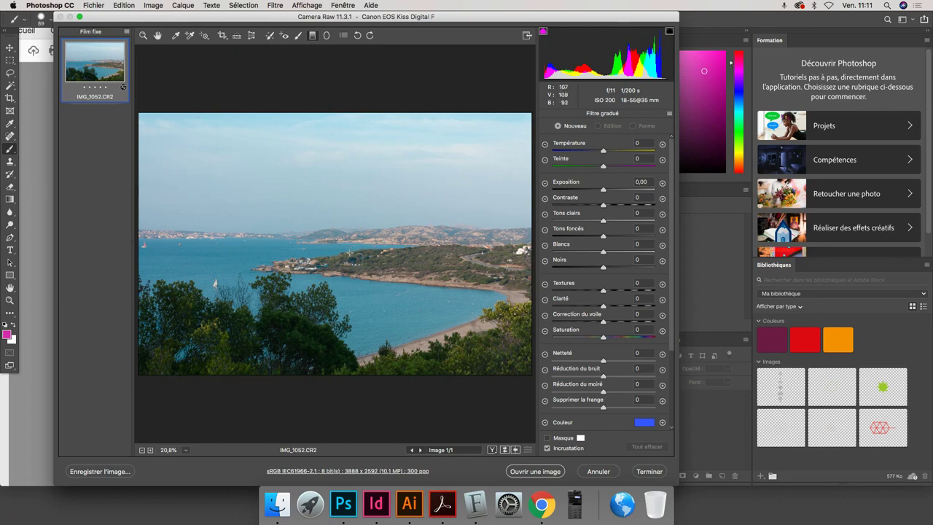
{"action": "left_click_drag", "start_coordinate": [349, 255], "coordinate": [348, 111]}
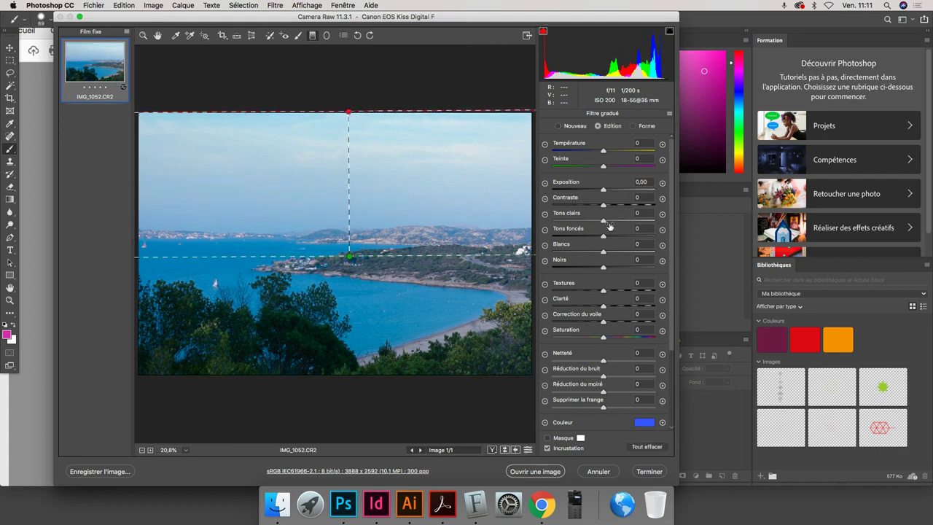
Recheck the filter instruction in the PDF and set the graduated filter's highlights (Tons clairs) to +68 in Camera Raw.
{"action": "key", "text": "super+Tab"}
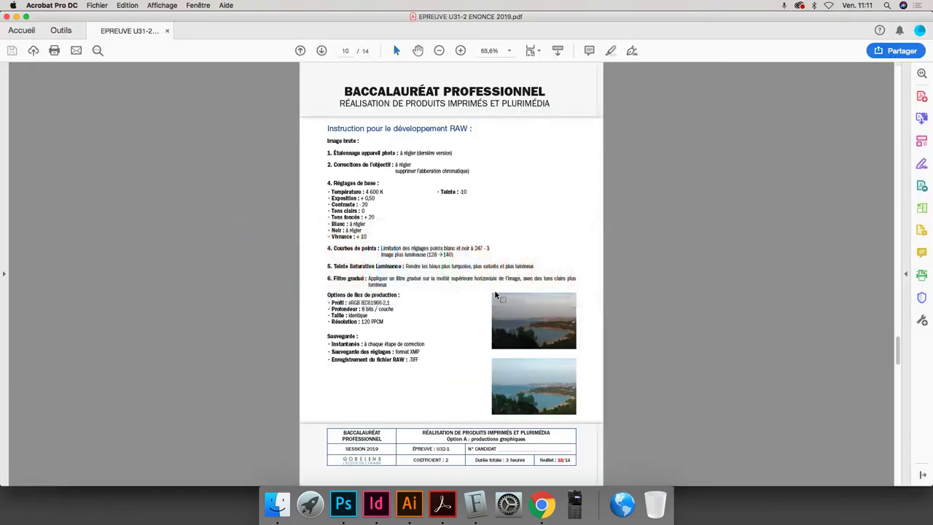
{"action": "key", "text": "super+Tab"}
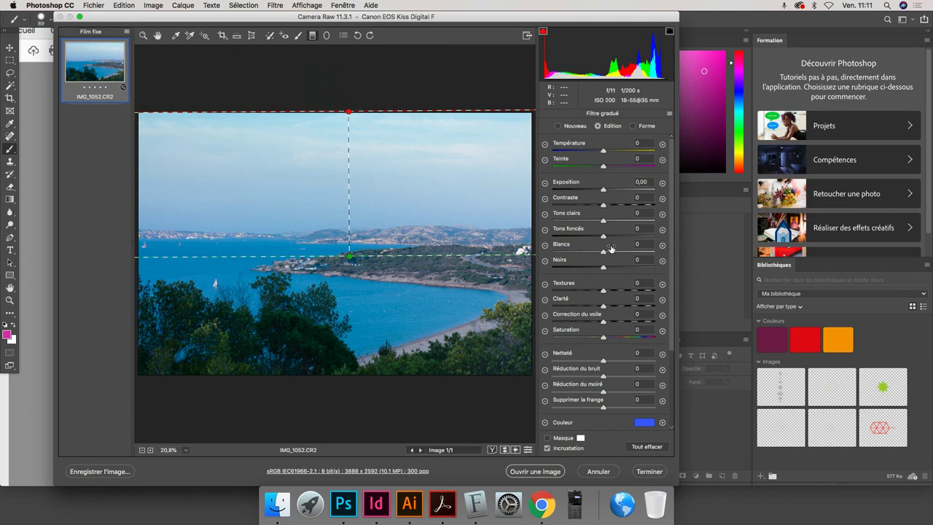
{"action": "left_click_drag", "start_coordinate": [604, 220], "coordinate": [638, 227]}
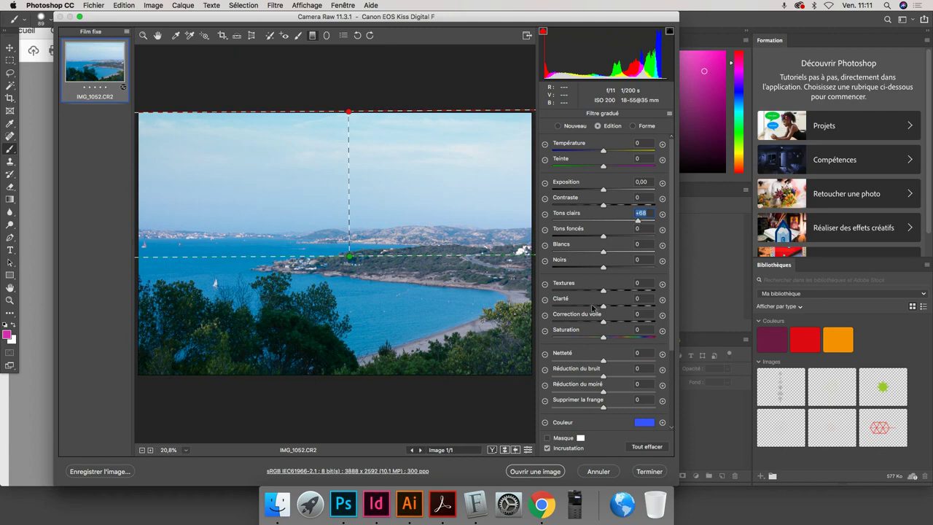
Check the production workflow and saving instructions in the PDF, and return to Camera Raw.
{"action": "key", "text": "super+Tab"}
{"action": "left_click", "coordinate": [346, 267]}
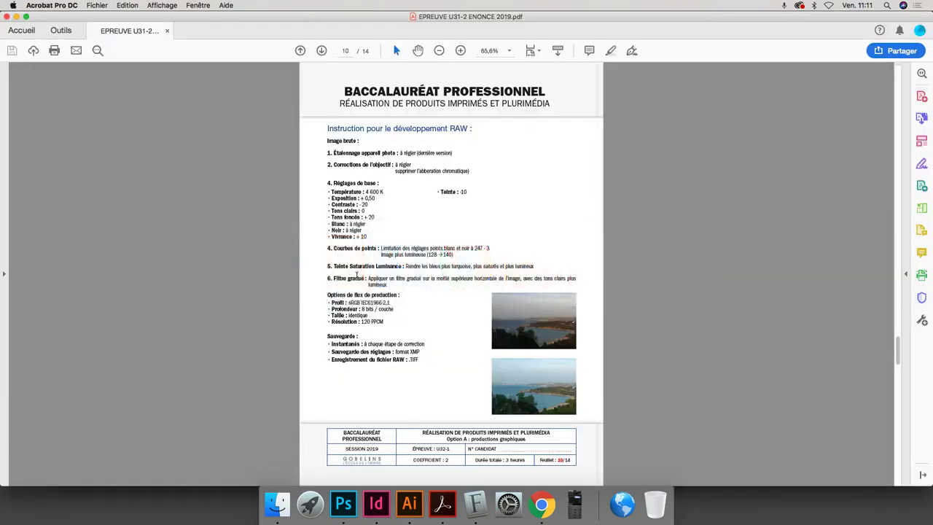
{"action": "key", "text": "super+Tab"}
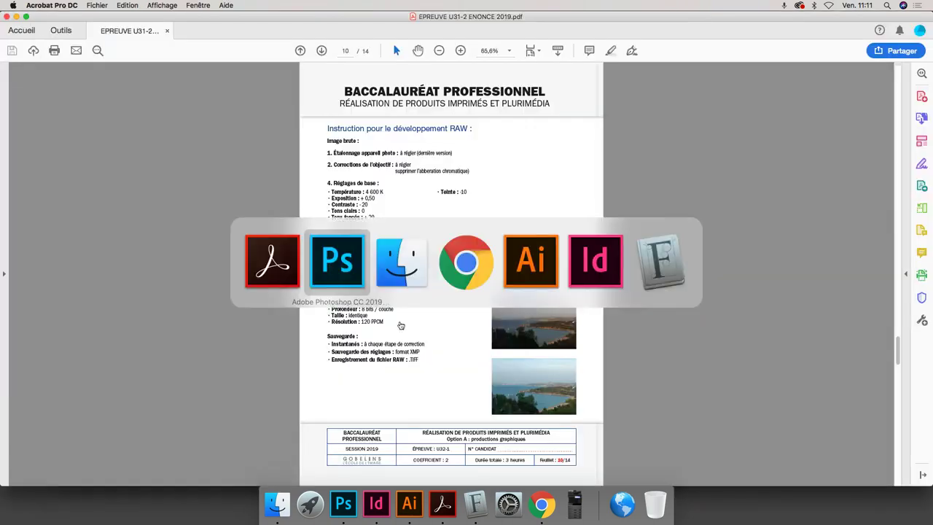
{"action": "left_click", "coordinate": [345, 271]}
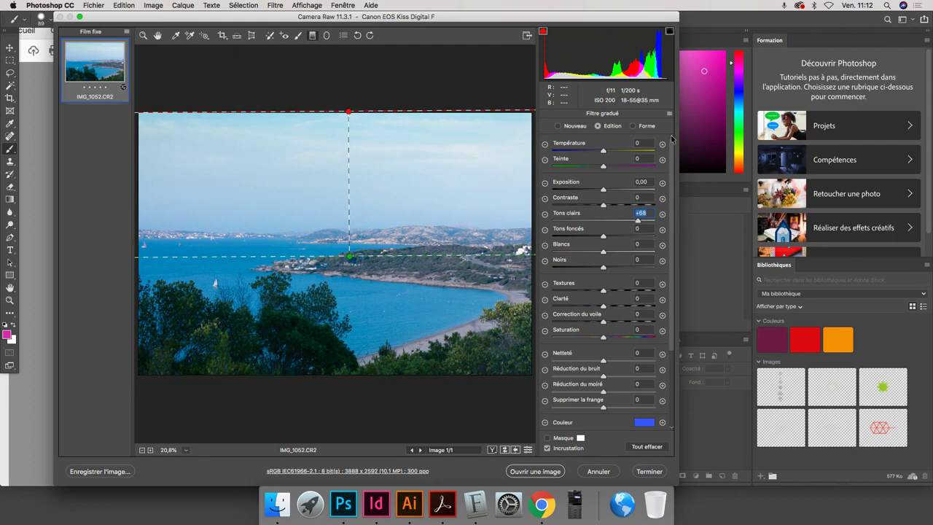
{"action": "scroll", "coordinate": [669, 135], "scroll_direction": "down", "scroll_amount": 3}
{"action": "scroll", "coordinate": [667, 127], "scroll_direction": "up", "scroll_amount": 3}
{"action": "left_click", "coordinate": [670, 114]}
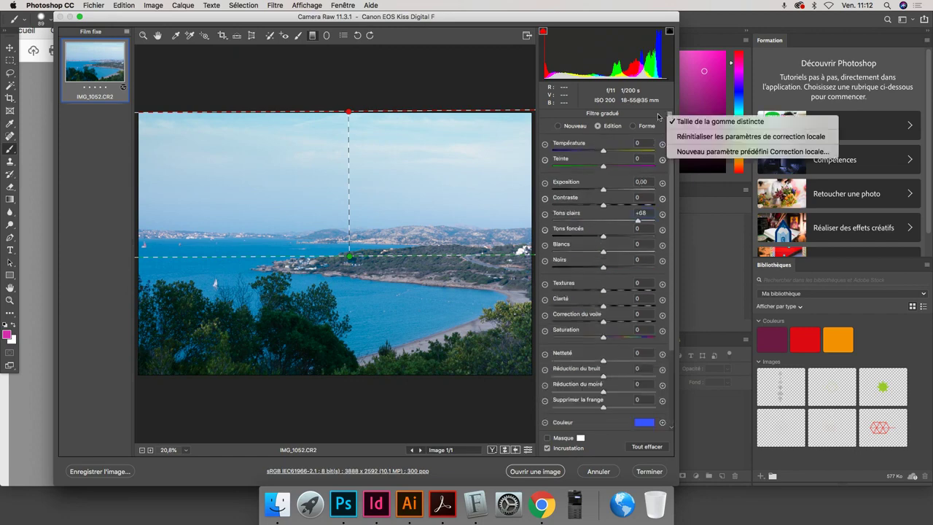
{"action": "left_click", "coordinate": [625, 115]}
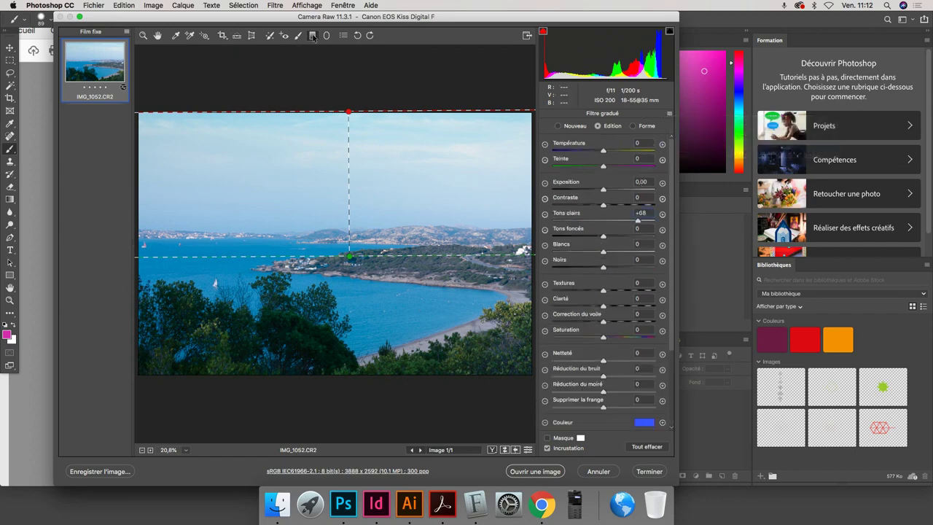
Leave the graduated filter and save the current photo settings as a new snapshot named Courbes.
{"action": "left_click", "coordinate": [142, 38]}
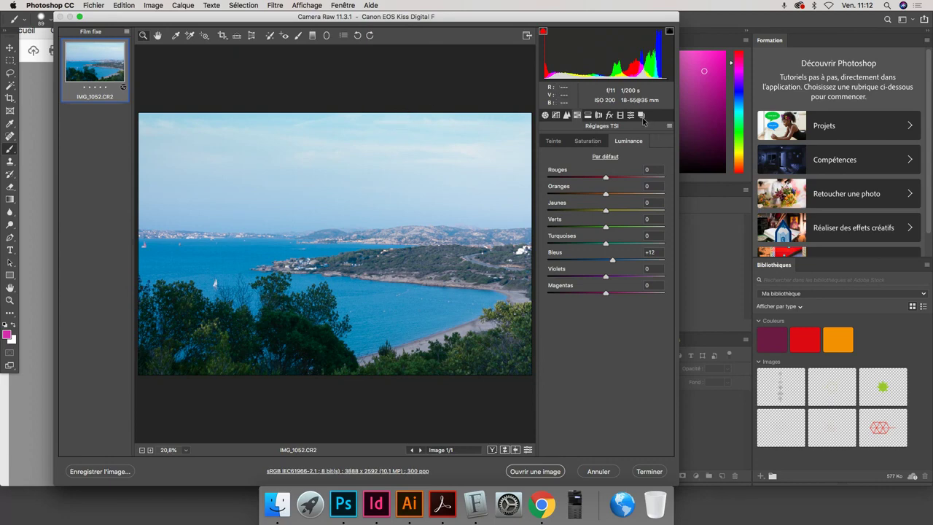
{"action": "left_click", "coordinate": [641, 116]}
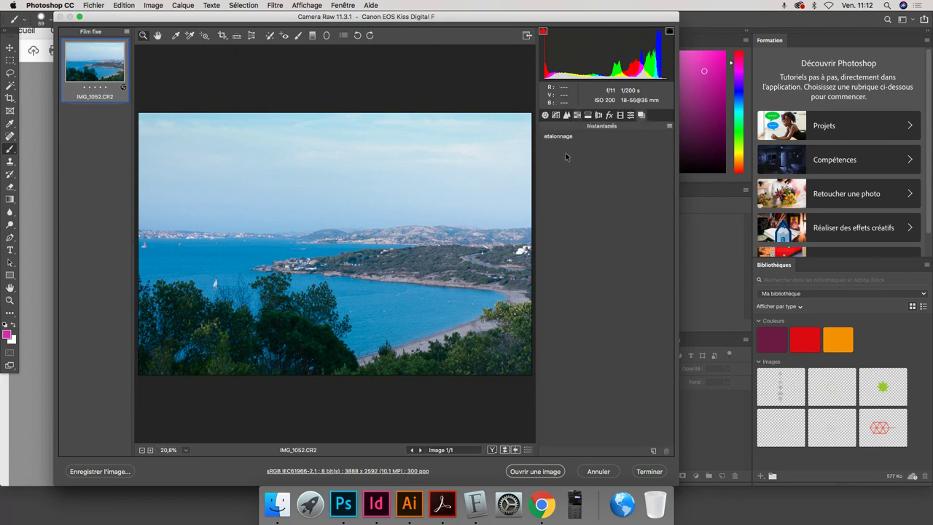
{"action": "left_click", "coordinate": [653, 451]}
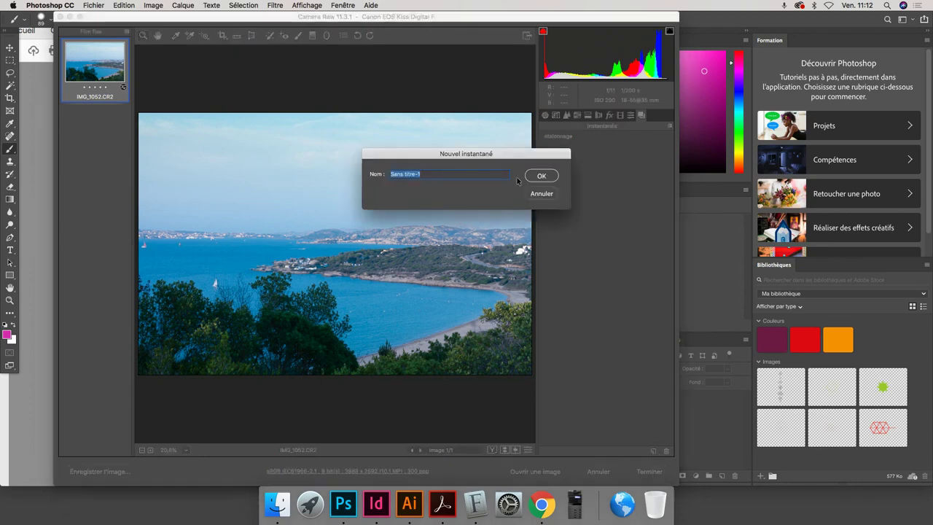
{"action": "type", "text": "Courbes"}
{"action": "key", "text": "Return"}
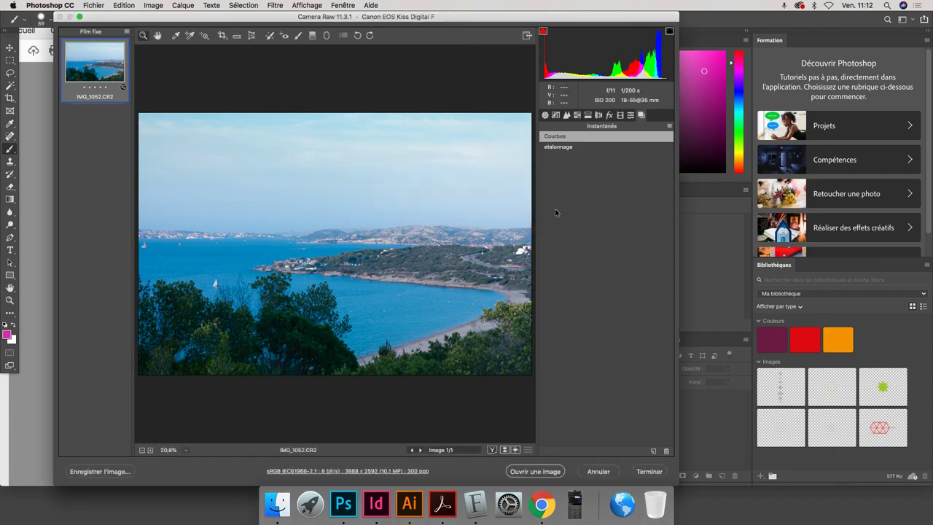
Compare the etalonnage and Courbes snapshots by alternating between them, finishing on Courbes.
{"action": "left_click", "coordinate": [562, 150]}
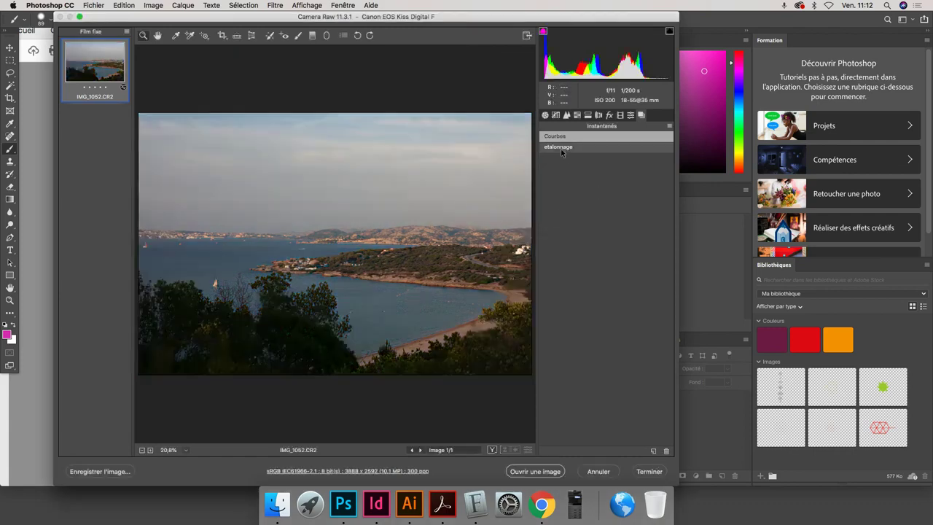
{"action": "left_click", "coordinate": [562, 136]}
{"action": "left_click", "coordinate": [564, 148]}
{"action": "left_click", "coordinate": [566, 138]}
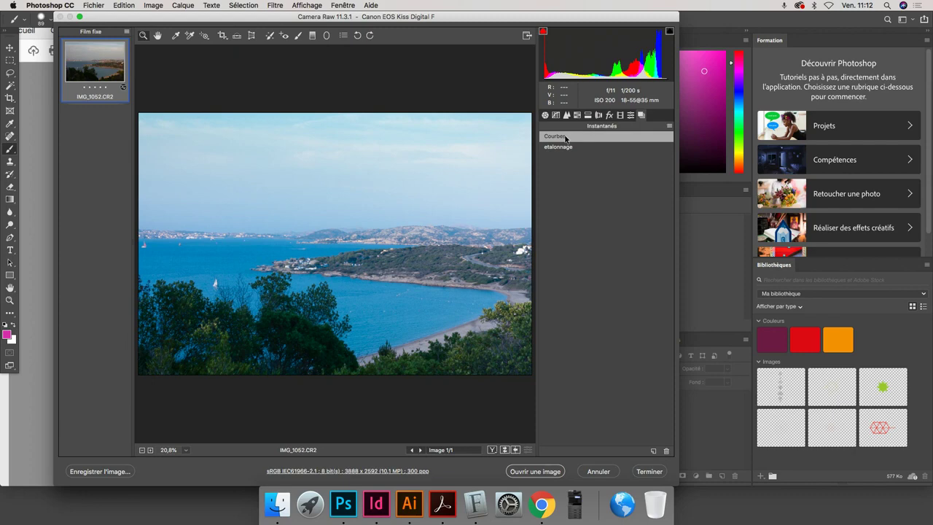
{"action": "left_click", "coordinate": [567, 148]}
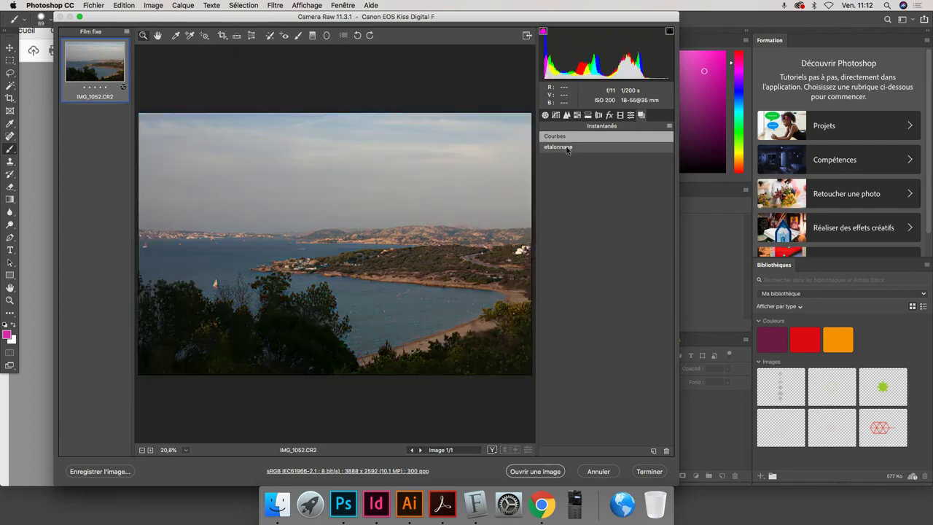
{"action": "left_click", "coordinate": [567, 138]}
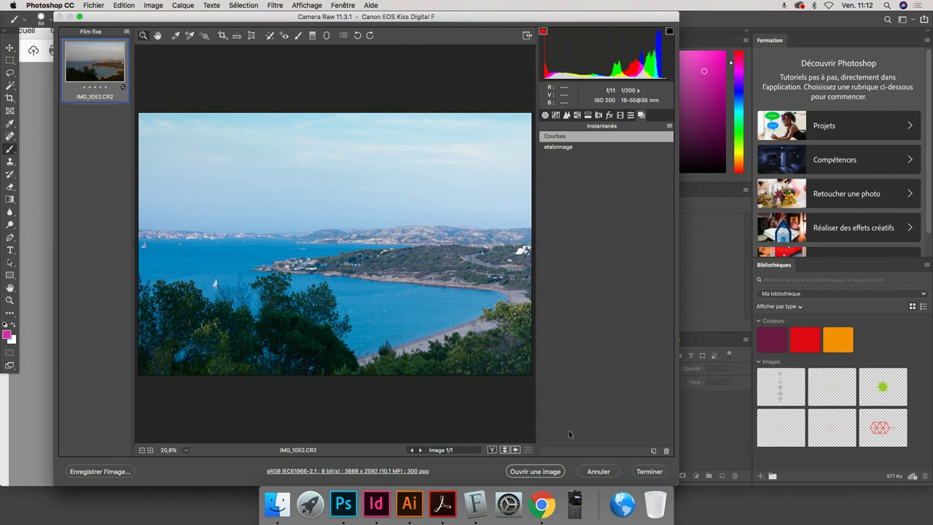
Review the production workflow instructions in the exam PDF, and open the workflow options in Camera Raw.
{"action": "key", "text": "super+Tab"}
{"action": "key", "text": "super+Tab"}
{"action": "key", "text": "super+shift+Tab"}
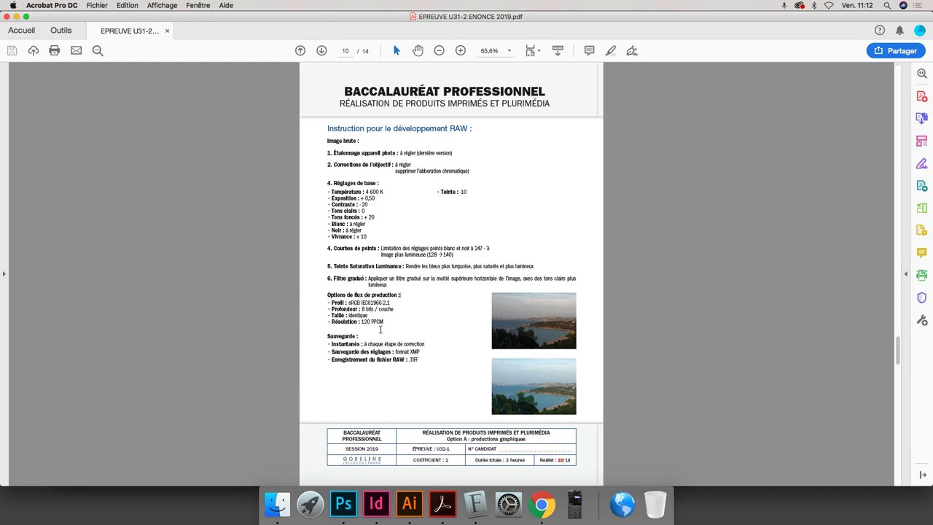
{"action": "key", "text": "super+Tab"}
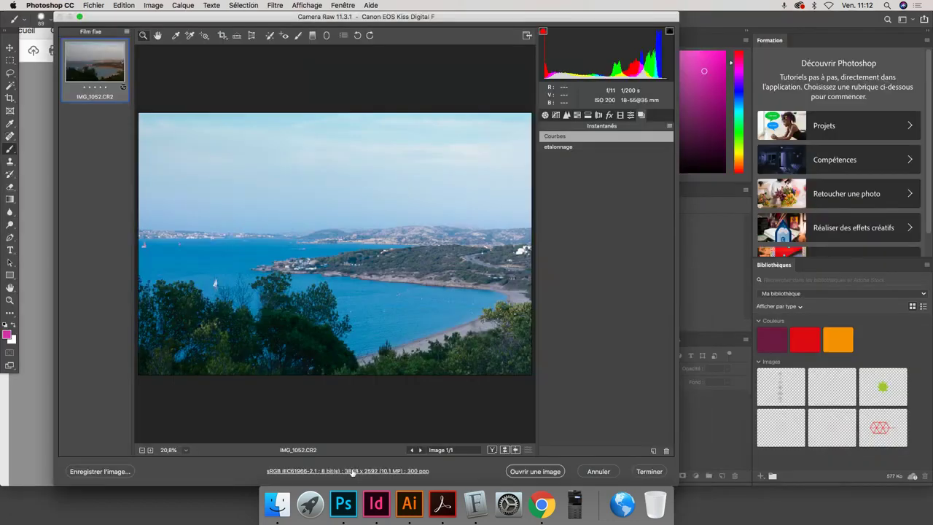
{"action": "left_click", "coordinate": [354, 471]}
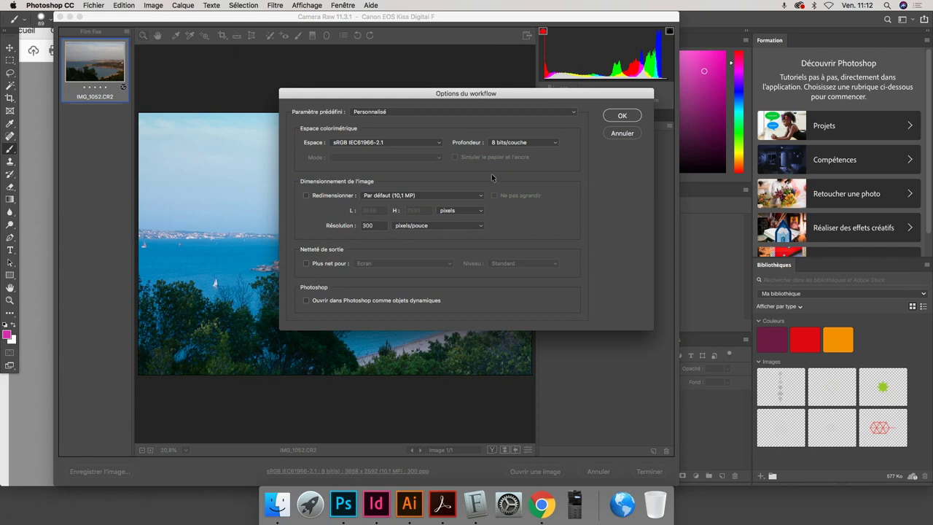
{"action": "left_click_drag", "start_coordinate": [400, 101], "coordinate": [416, 110]}
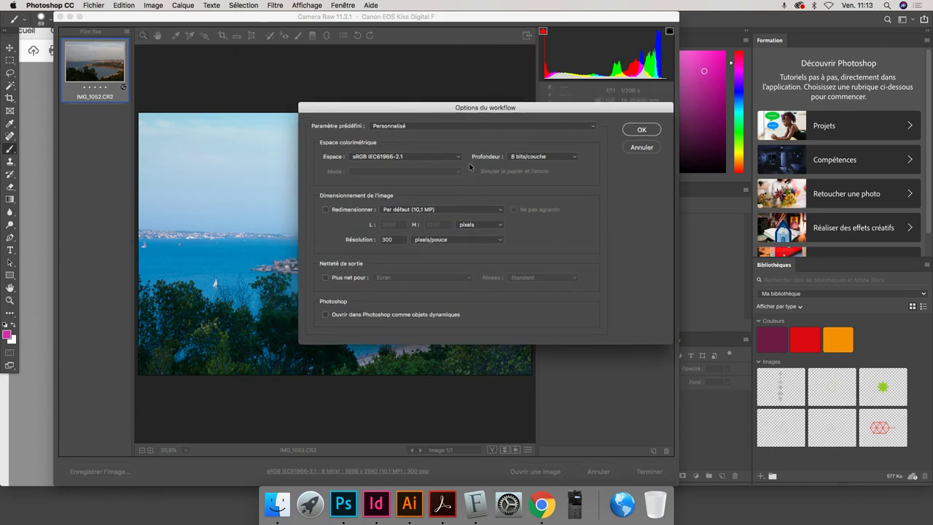
Choose the sRGB IEC61966-2.1 colour space and 8 bits/couche depth in the workflow options.
{"action": "left_click", "coordinate": [425, 159]}
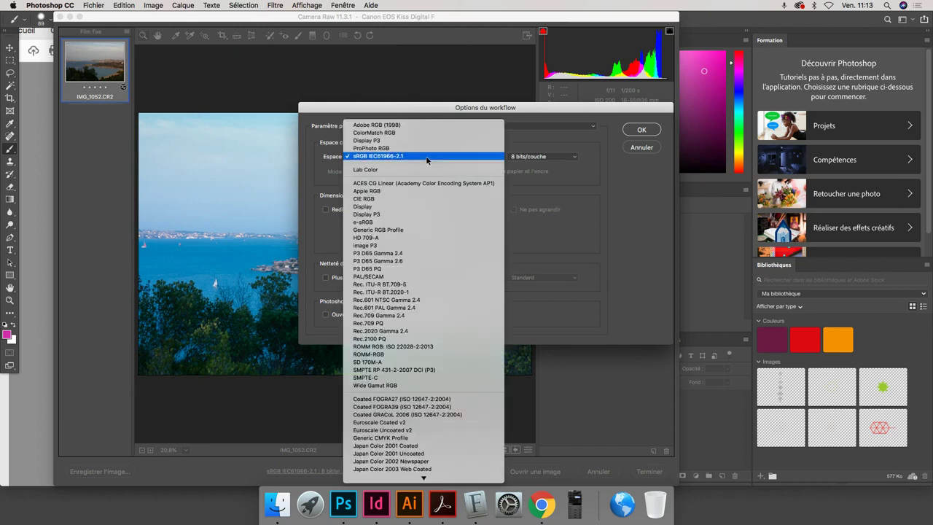
{"action": "left_click", "coordinate": [427, 159]}
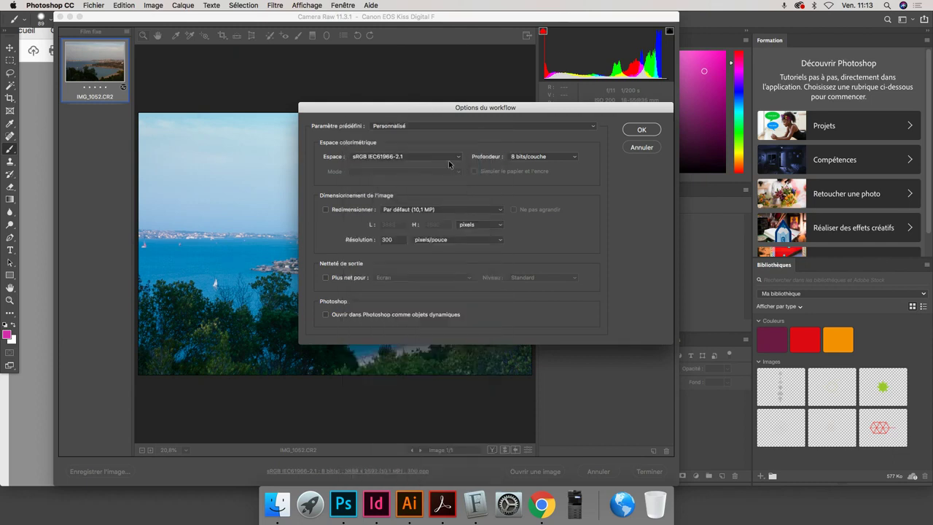
{"action": "left_click", "coordinate": [564, 159]}
{"action": "left_click", "coordinate": [564, 157]}
Check the required resolution in the PDF, set it to 120 pixels/cm and apply the workflow options.
{"action": "key", "text": "super+Tab"}
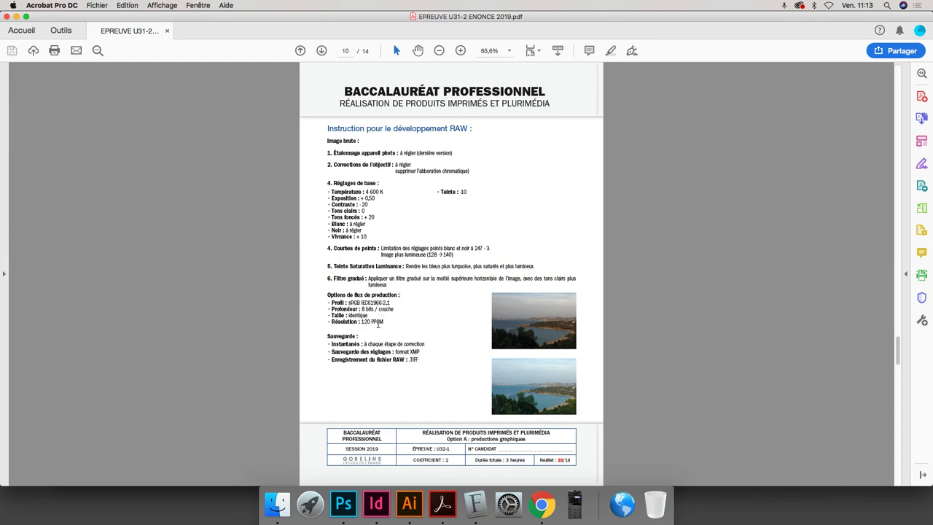
{"action": "key", "text": "super+Tab"}
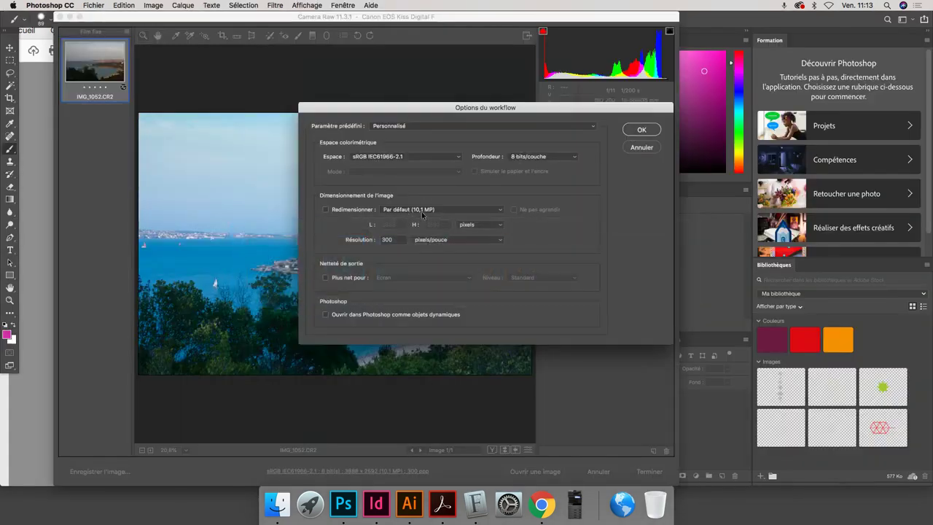
{"action": "left_click", "coordinate": [443, 241]}
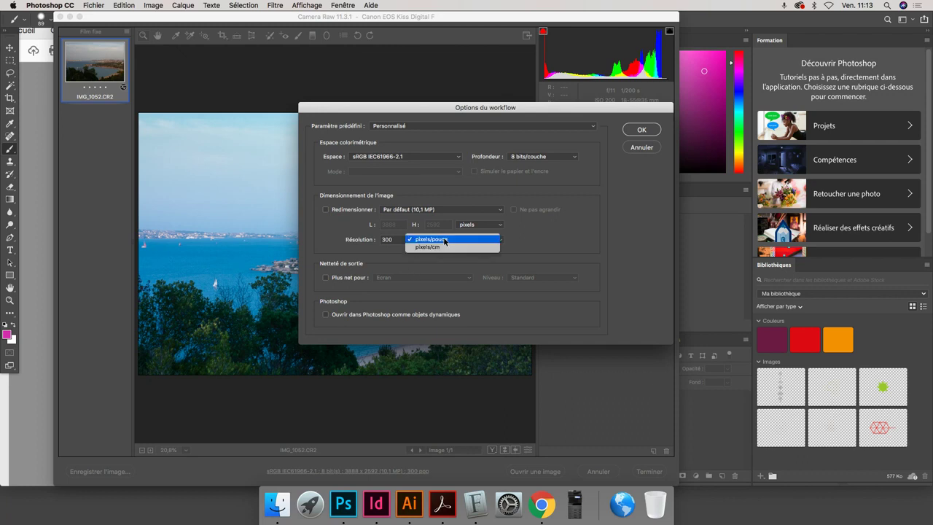
{"action": "left_click", "coordinate": [447, 248]}
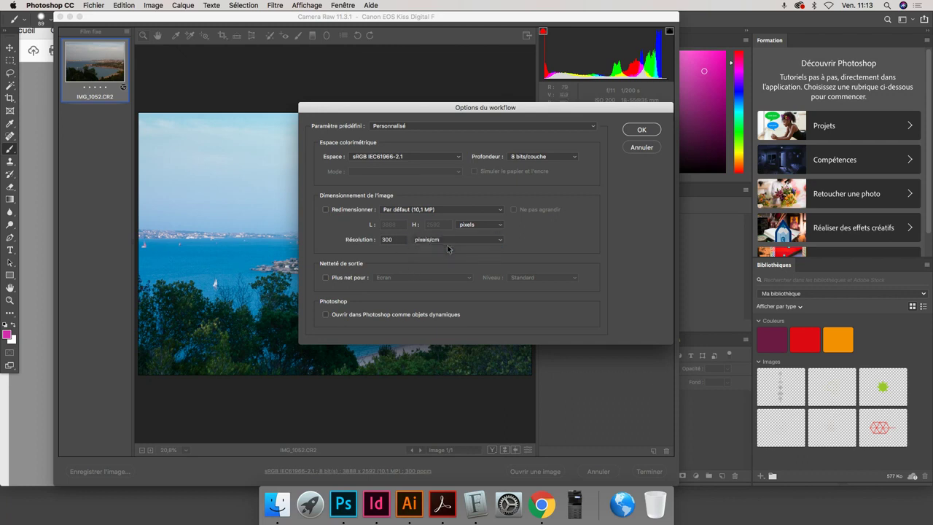
{"action": "double_click", "coordinate": [394, 241]}
{"action": "type", "text": "120"}
{"action": "left_click", "coordinate": [641, 130]}
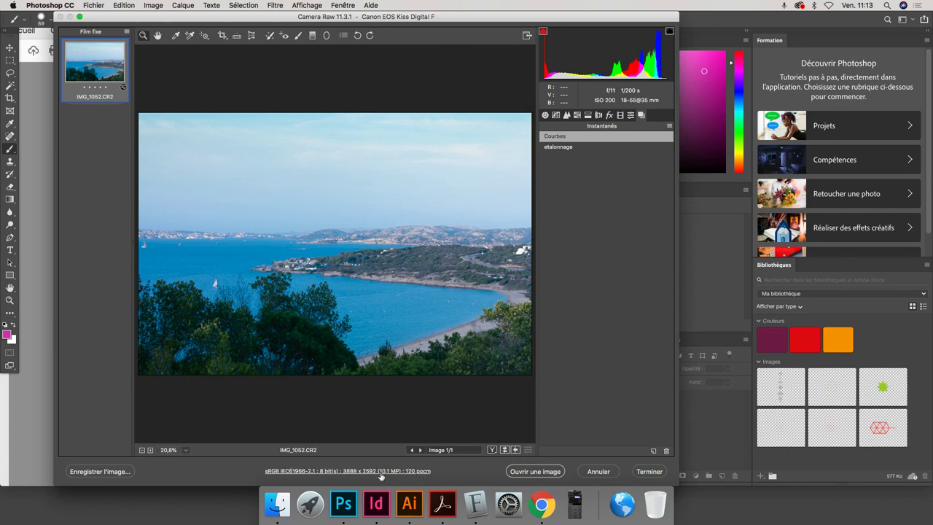
Check the saving instructions in the PDF, export the Camera Raw settings to XMP and close Camera Raw keeping the edits.
{"action": "key", "text": "super+Tab"}
{"action": "left_click", "coordinate": [355, 279]}
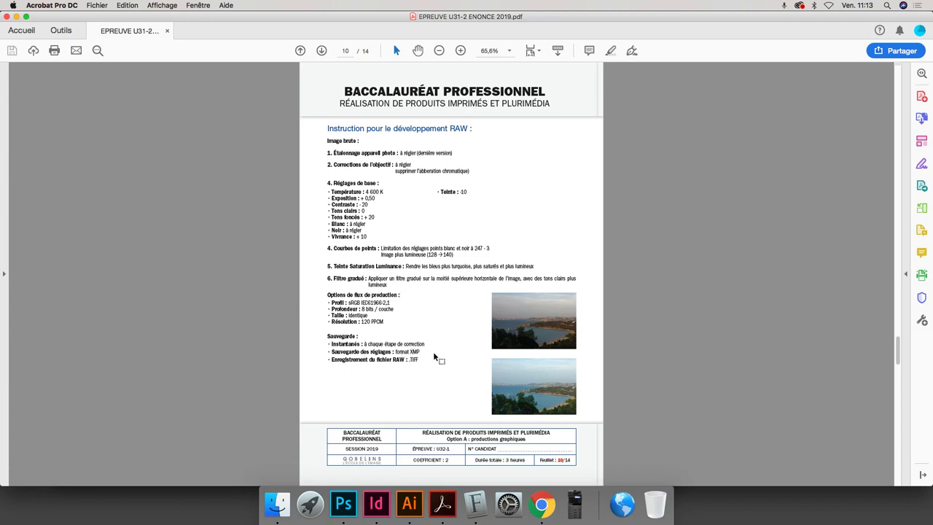
{"action": "key", "text": "super+Tab"}
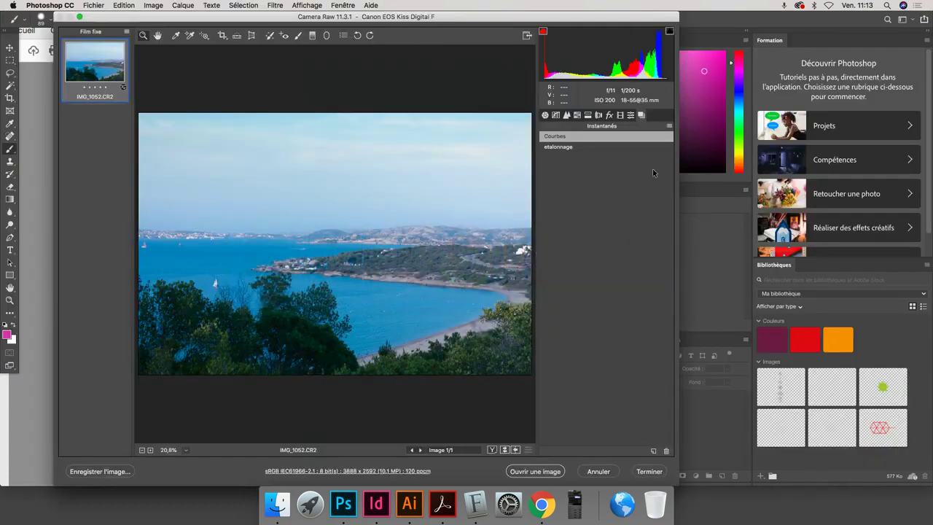
{"action": "left_click", "coordinate": [669, 126]}
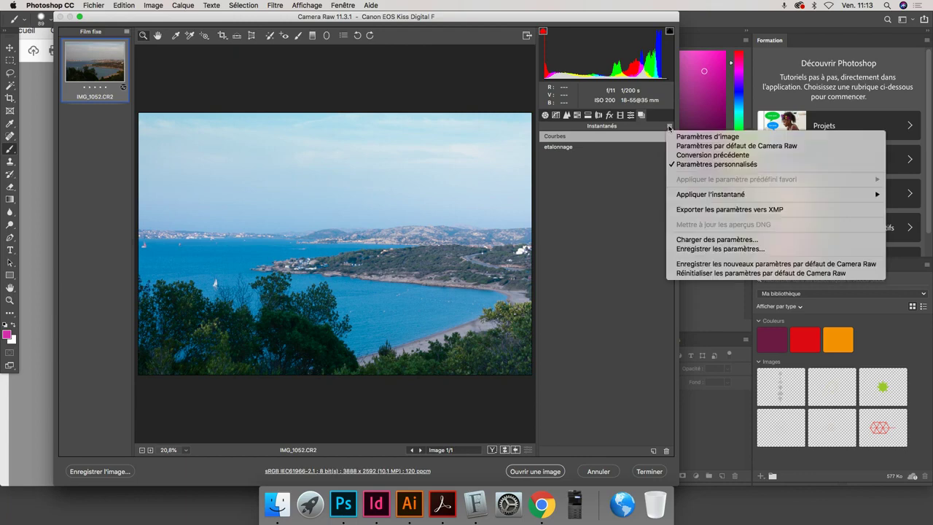
{"action": "left_click", "coordinate": [731, 210]}
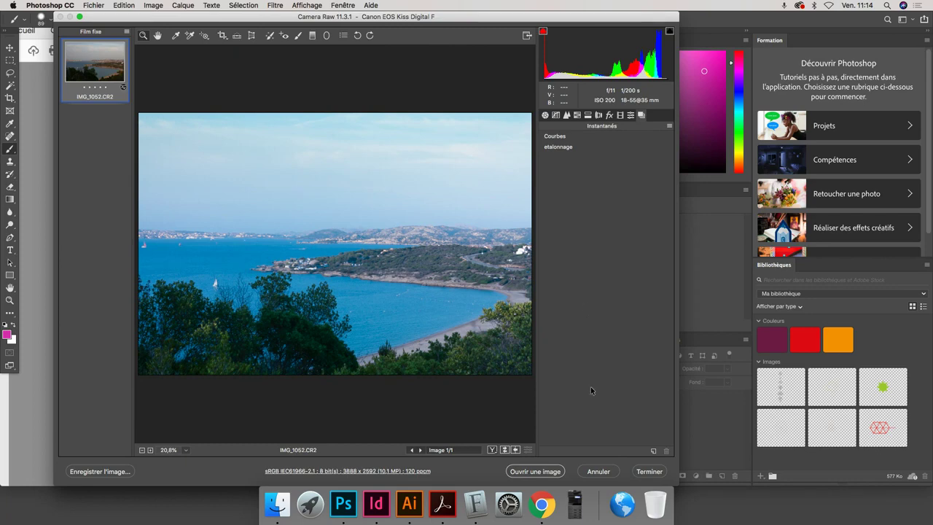
{"action": "left_click", "coordinate": [650, 471]}
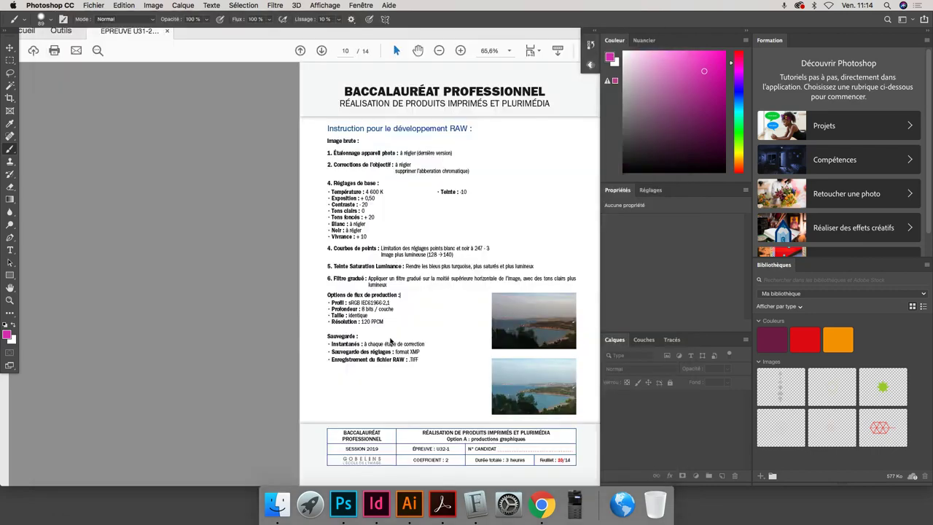
Switch to Finder, reopen IMG_1052.CR2 from the IMAGES folder in Camera Raw and inspect its tone curve.
{"action": "left_click", "coordinate": [283, 320]}
{"action": "left_click", "coordinate": [235, 509]}
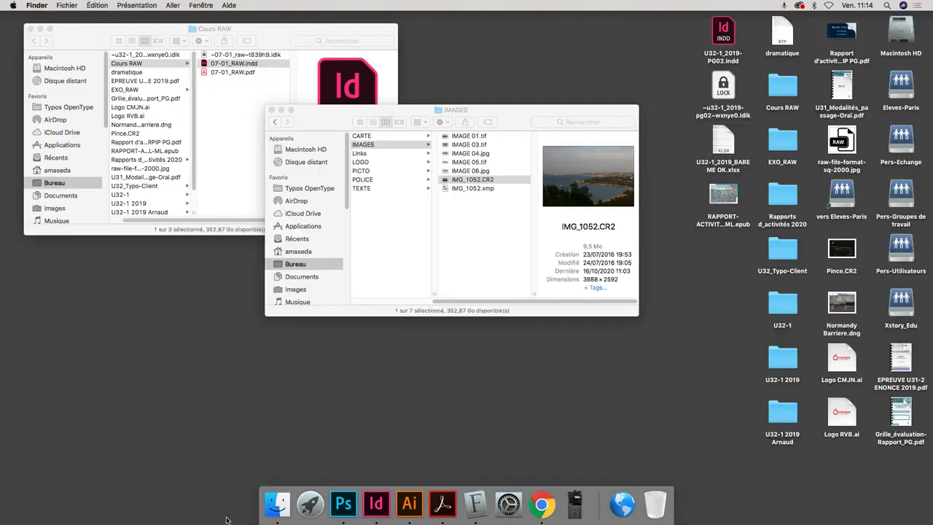
{"action": "left_click", "coordinate": [473, 231]}
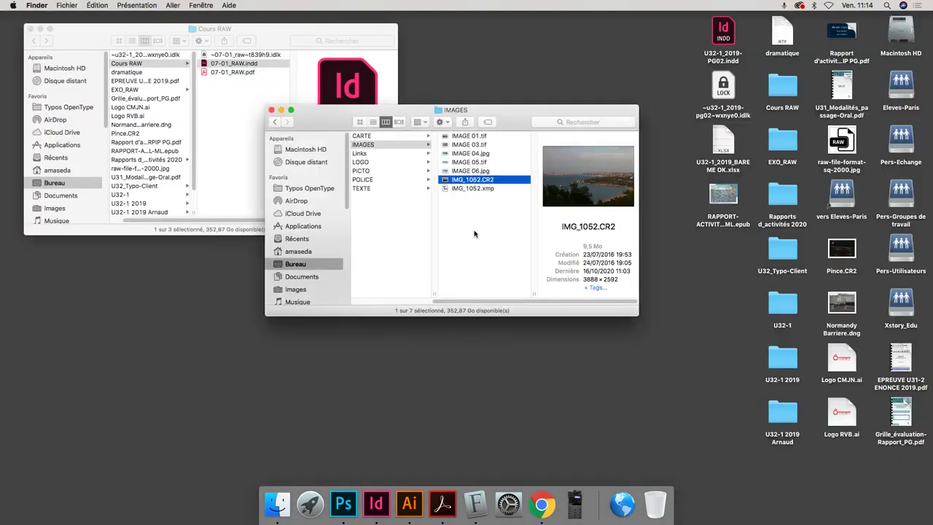
{"action": "double_click", "coordinate": [500, 182]}
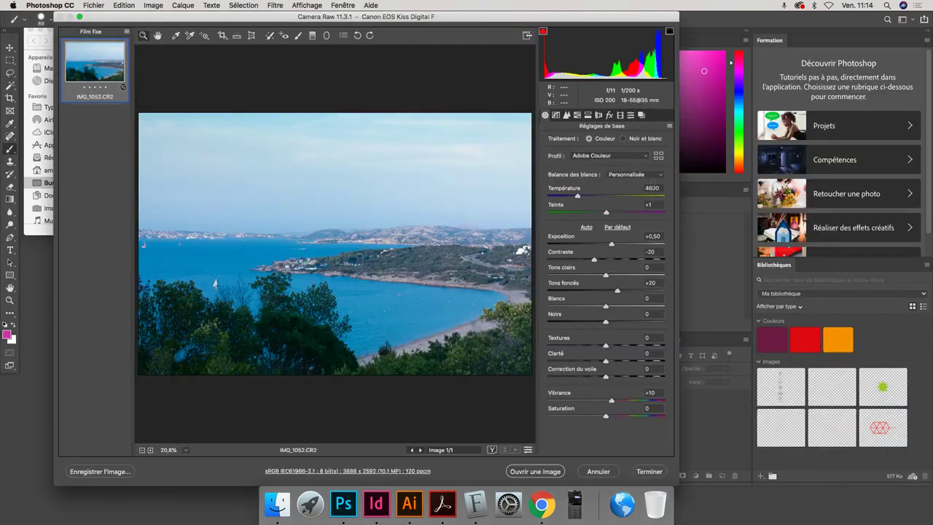
{"action": "left_click", "coordinate": [556, 115]}
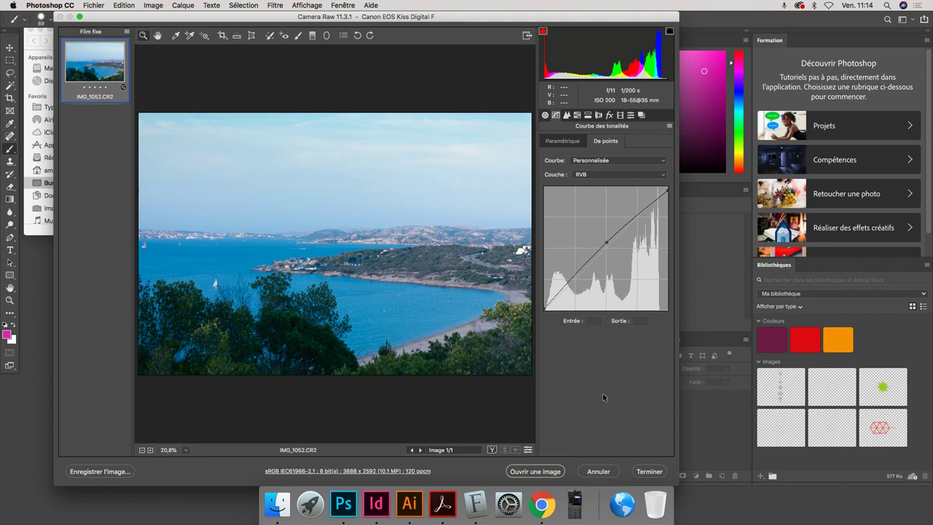
Open the developed image in Photoshop, keeping the embedded sRGB profile.
{"action": "left_click", "coordinate": [537, 471]}
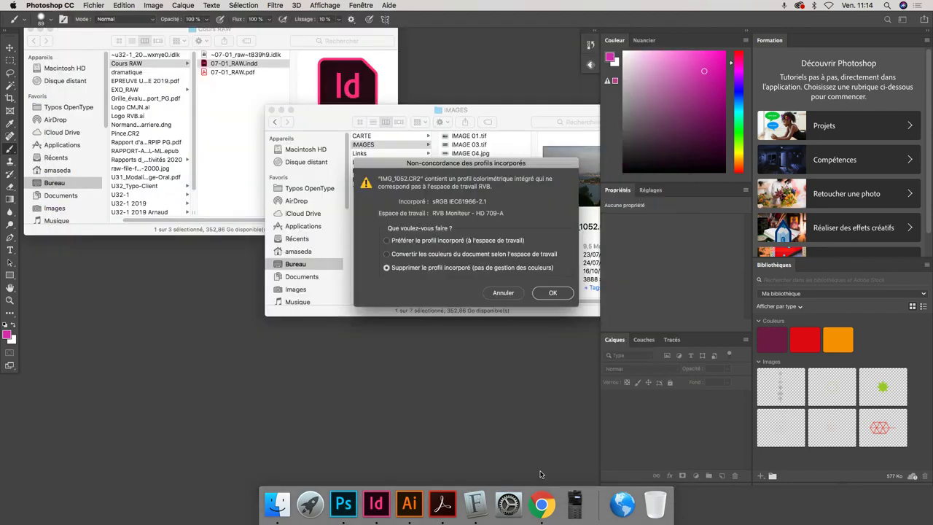
{"action": "left_click", "coordinate": [423, 241]}
{"action": "left_click", "coordinate": [551, 294]}
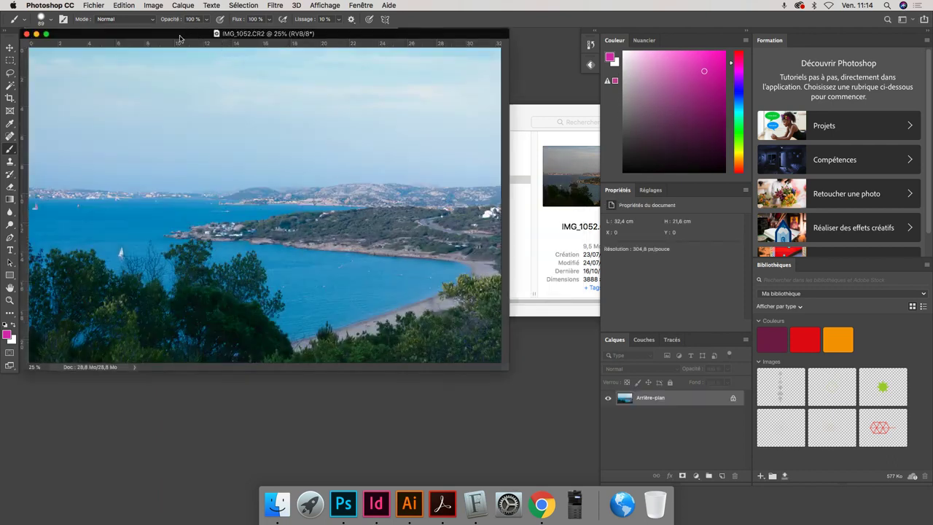
{"action": "left_click_drag", "start_coordinate": [176, 38], "coordinate": [182, 55]}
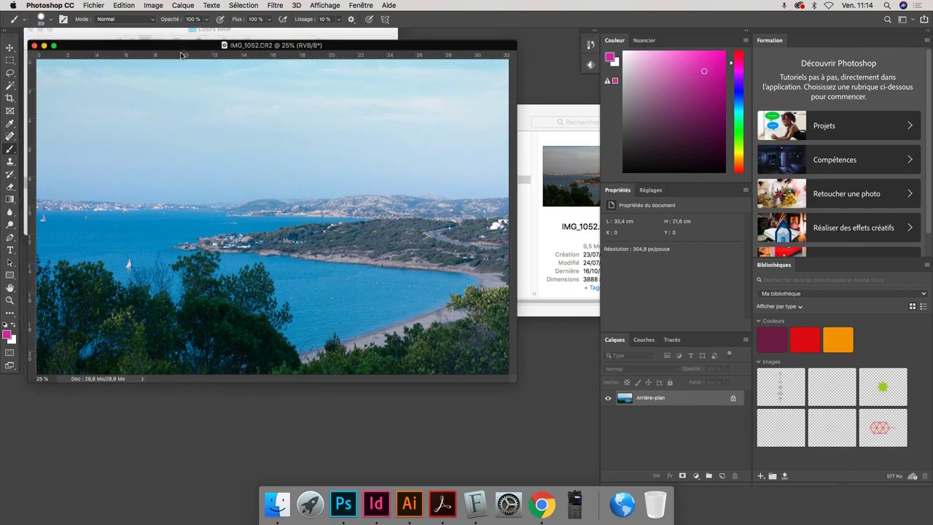
Verify the file format in the PDF and save the image as IMG_1052.tif in the IMAGES folder, in TIFF format with LZW compression.
{"action": "left_click", "coordinate": [92, 6]}
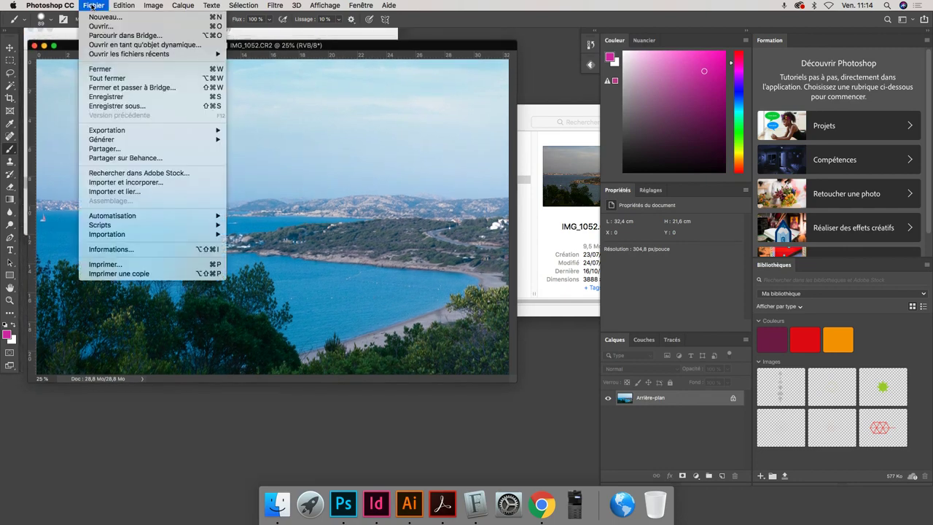
{"action": "left_click", "coordinate": [118, 106]}
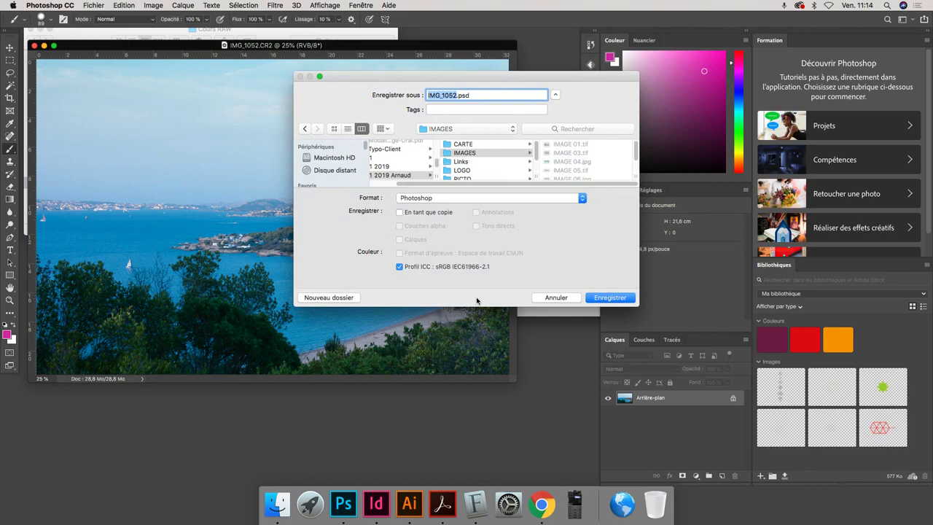
{"action": "key", "text": "super+Tab"}
{"action": "key", "text": "super+Tab"}
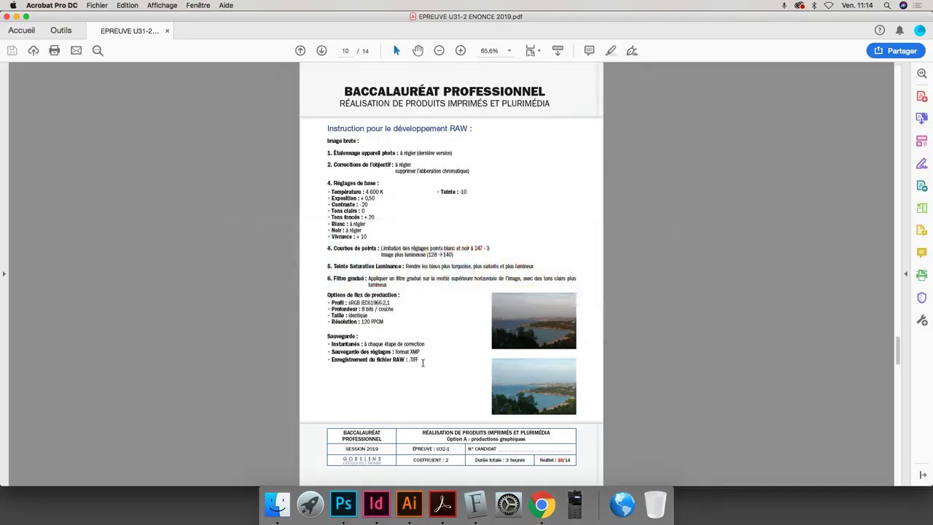
{"action": "key", "text": "super+Tab"}
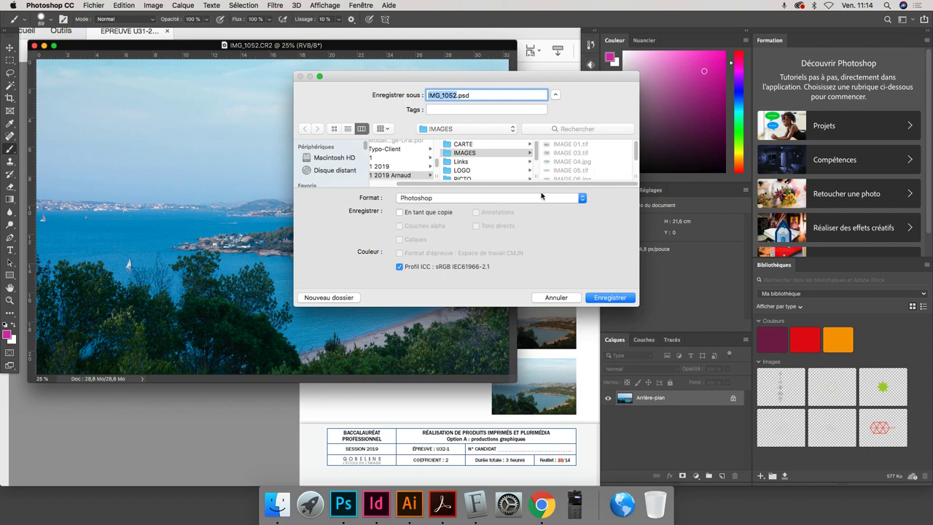
{"action": "left_click", "coordinate": [473, 199]}
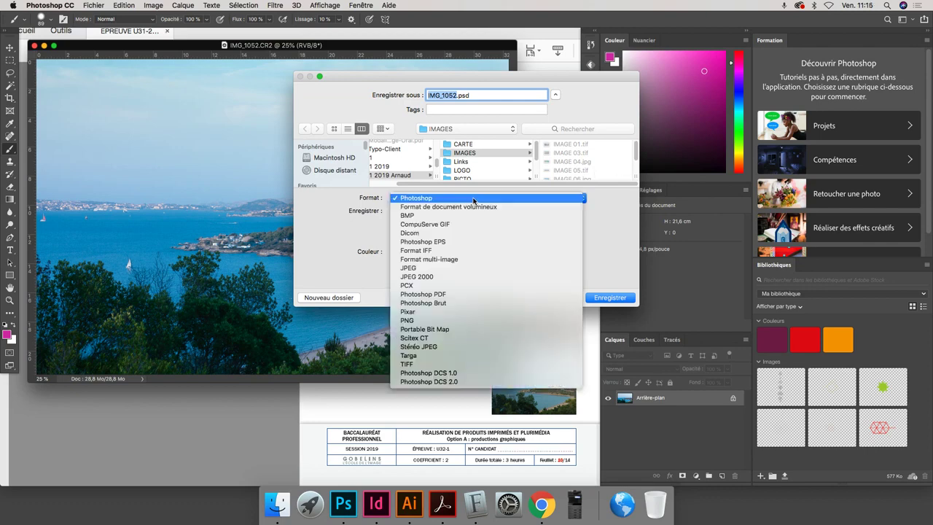
{"action": "left_click", "coordinate": [484, 364]}
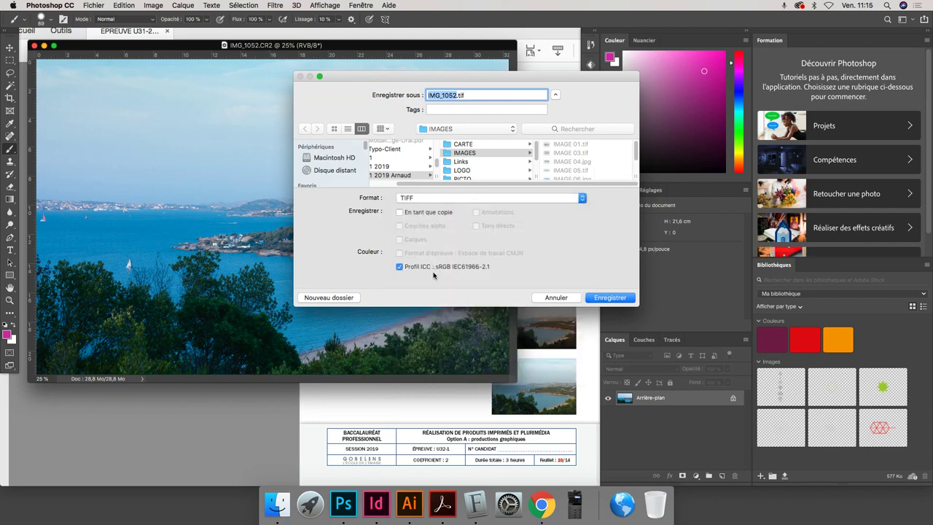
{"action": "left_click", "coordinate": [608, 298]}
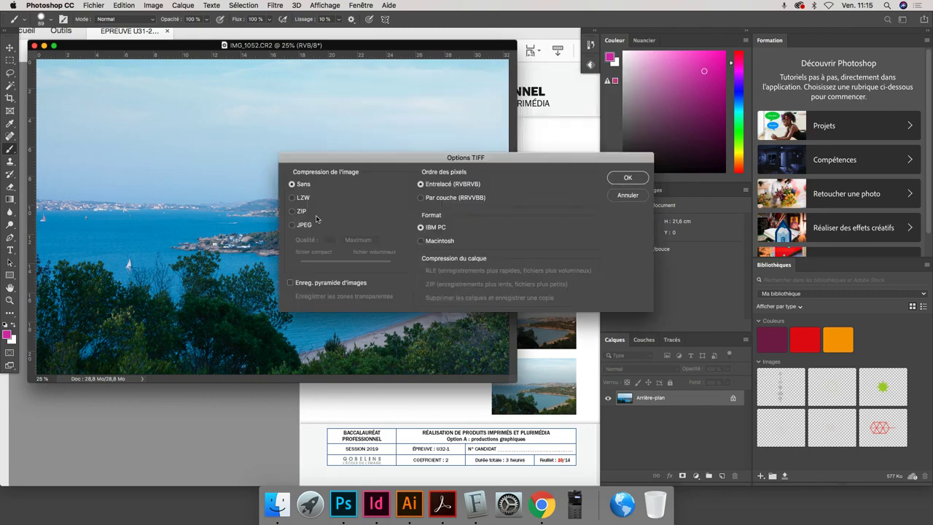
{"action": "left_click", "coordinate": [292, 199]}
{"action": "left_click", "coordinate": [628, 179]}
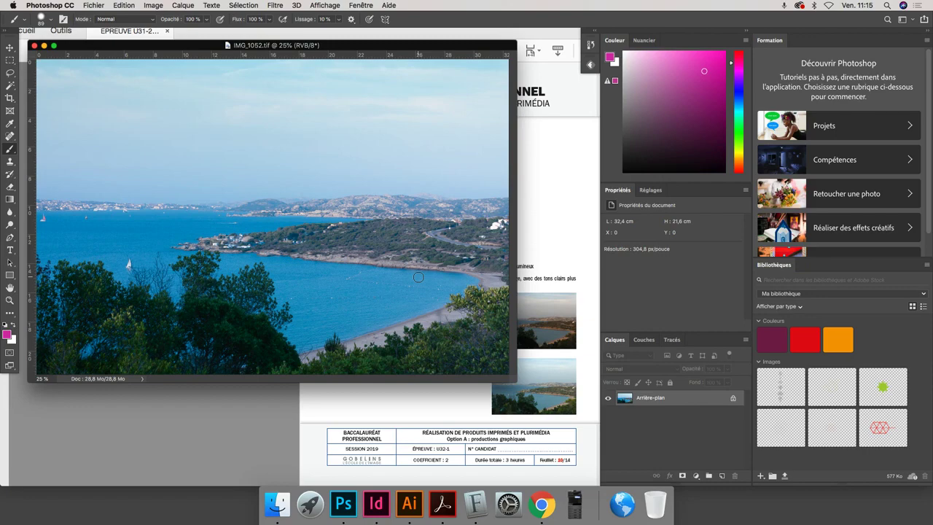
Compare IMG_1052.tif with IMG_1052.CR2 in Finder's IMAGES folder, and reopen the CR2 file in Camera Raw.
{"action": "key", "text": "super+Tab"}
{"action": "key", "text": "super+Tab"}
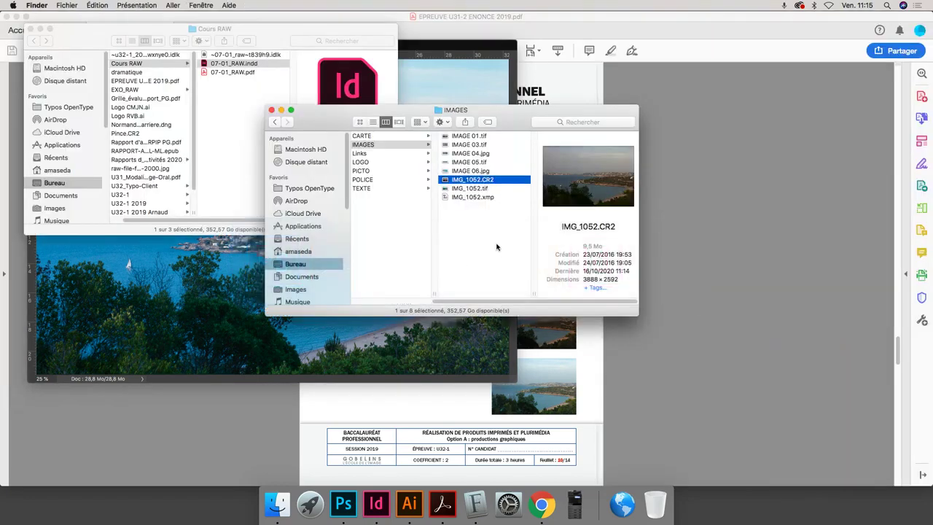
{"action": "left_click", "coordinate": [493, 190]}
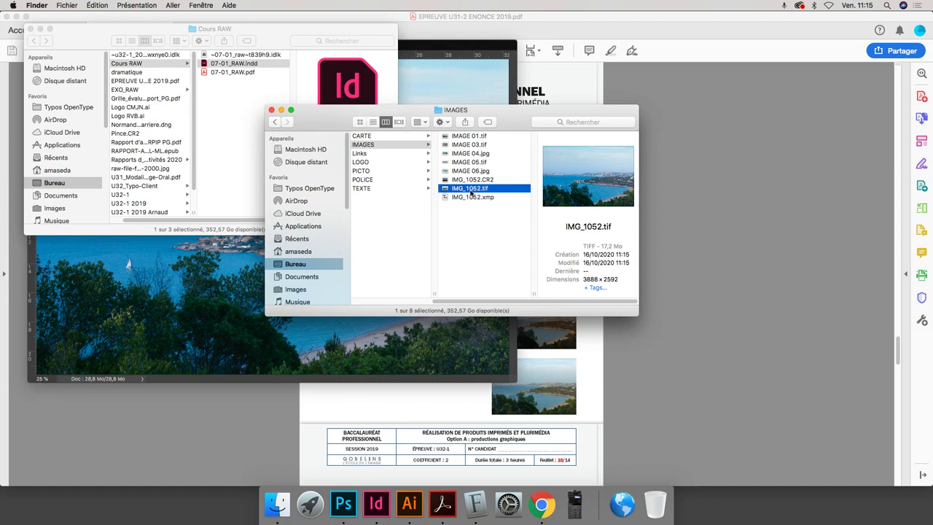
{"action": "left_click", "coordinate": [499, 180]}
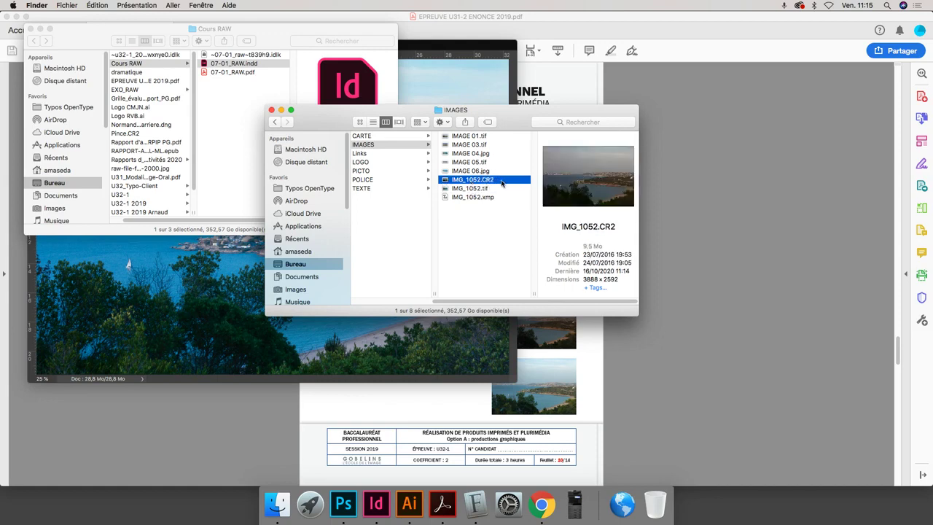
{"action": "double_click", "coordinate": [501, 181]}
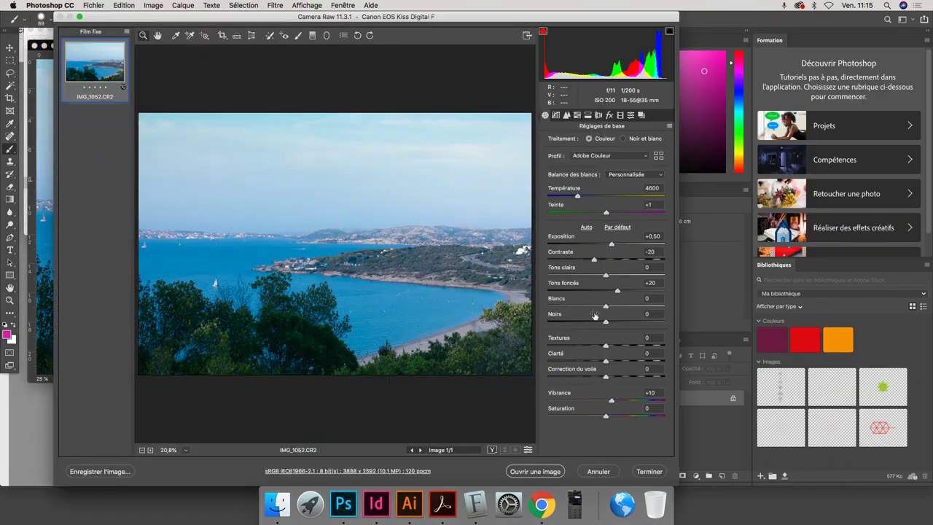
Set contrast to -58, highlights to -53 and shadows to -36, shift the tint towards green, and open the image in Photoshop keeping its embedded profile.
{"action": "left_click_drag", "start_coordinate": [616, 291], "coordinate": [571, 260]}
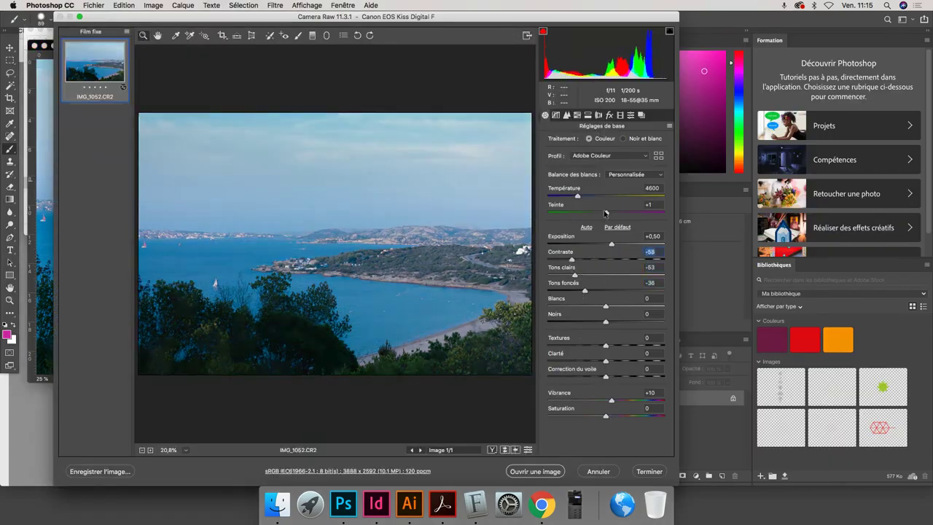
{"action": "left_click_drag", "start_coordinate": [606, 212], "coordinate": [578, 214]}
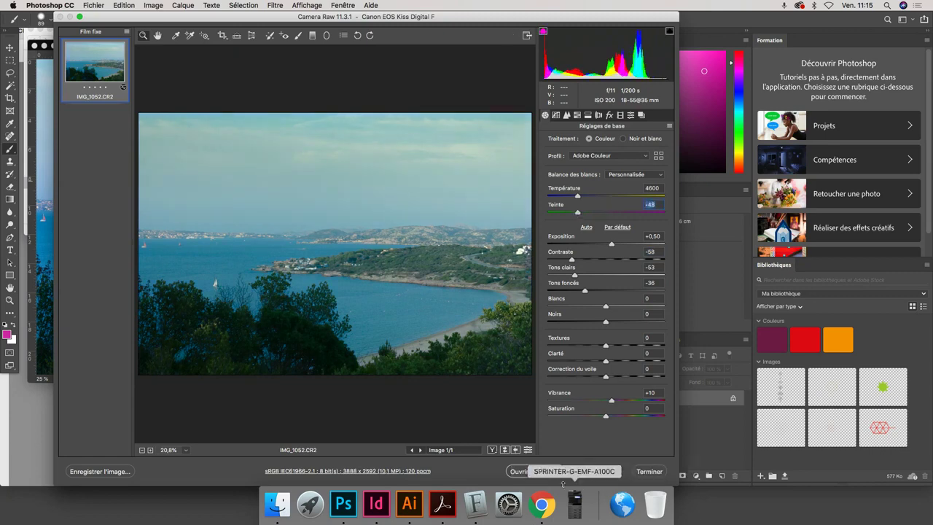
{"action": "left_click", "coordinate": [535, 471]}
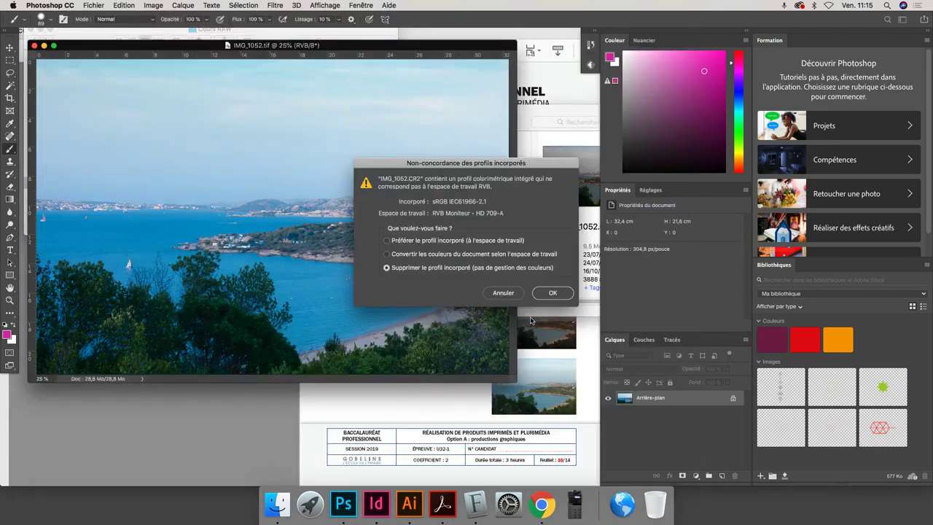
{"action": "left_click", "coordinate": [434, 242]}
{"action": "left_click", "coordinate": [558, 293]}
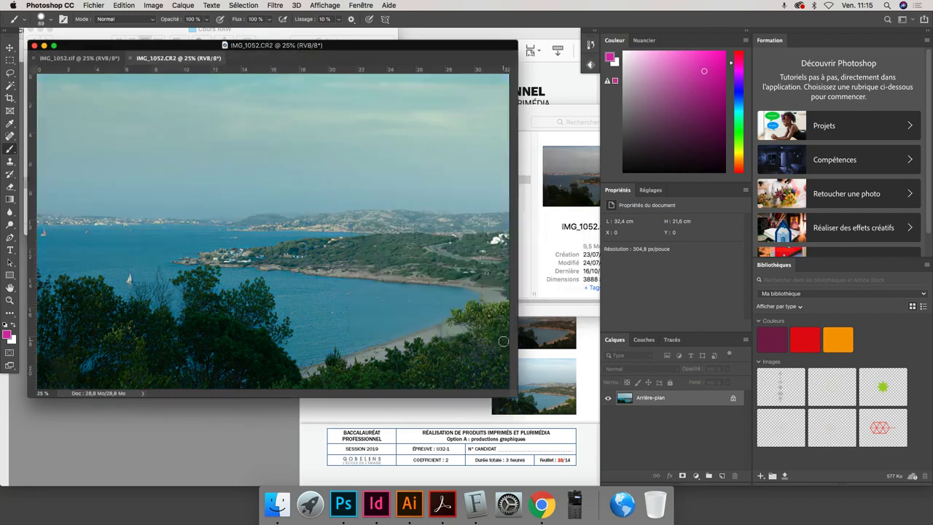
Compare IMG_1052.tif with the newly developed IMG_1052.CR2, and switch to the Cours RAW document in Google Chrome.
{"action": "left_click", "coordinate": [73, 59]}
{"action": "left_click", "coordinate": [156, 59]}
{"action": "key", "text": "super+Tab"}
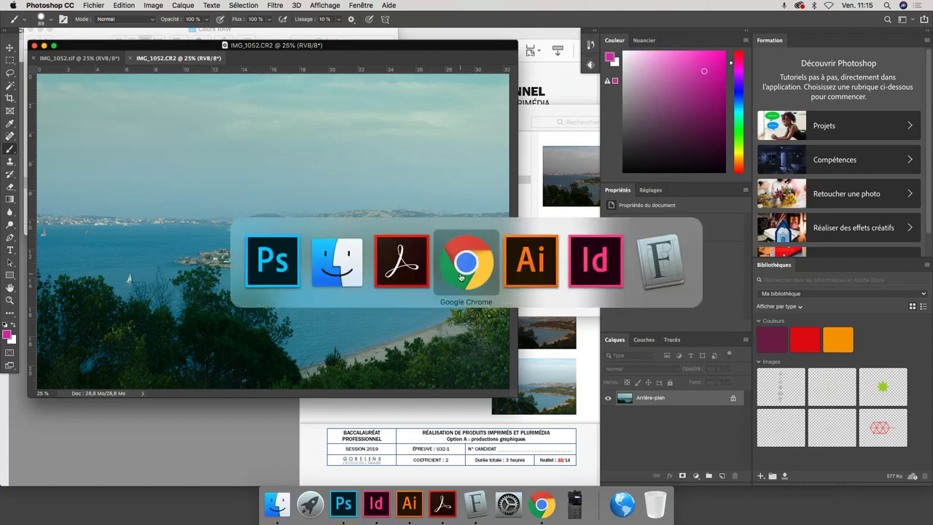
{"action": "left_click", "coordinate": [468, 318]}
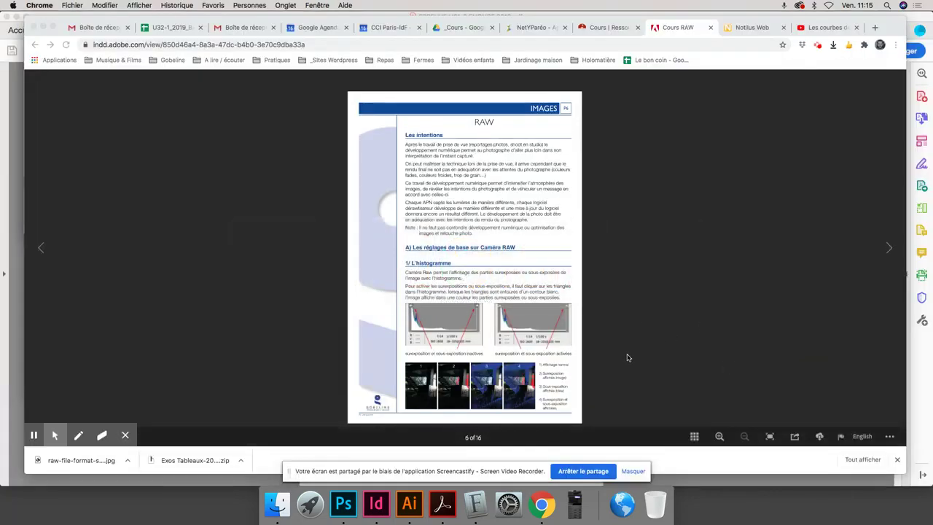